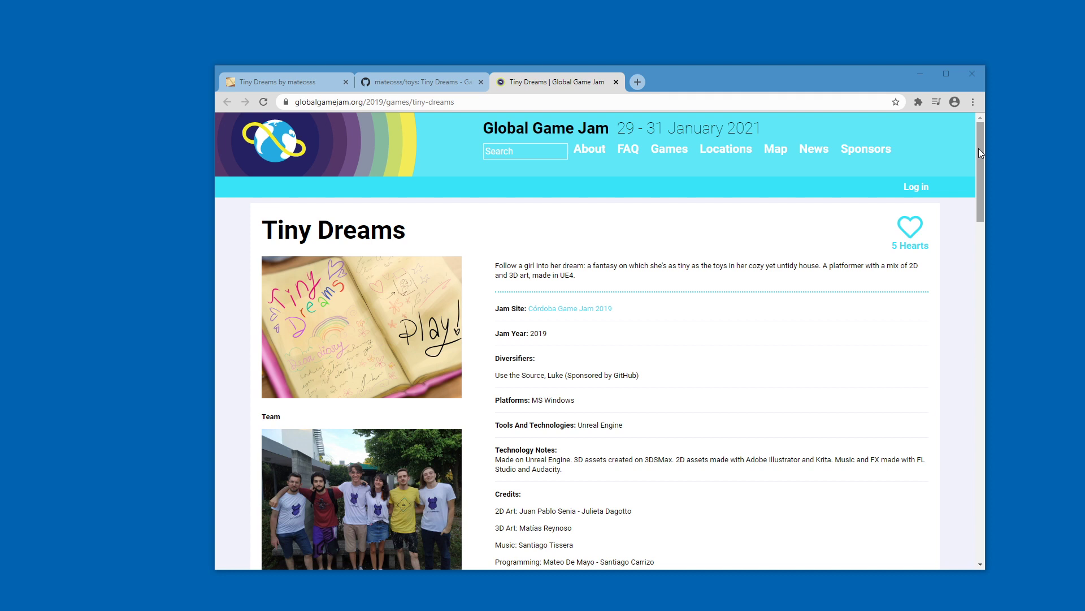
Review the Legal & Policies license, then download the Tiny Dreams WindowsNoEditor.zip build
drag(978, 148, 979, 211)
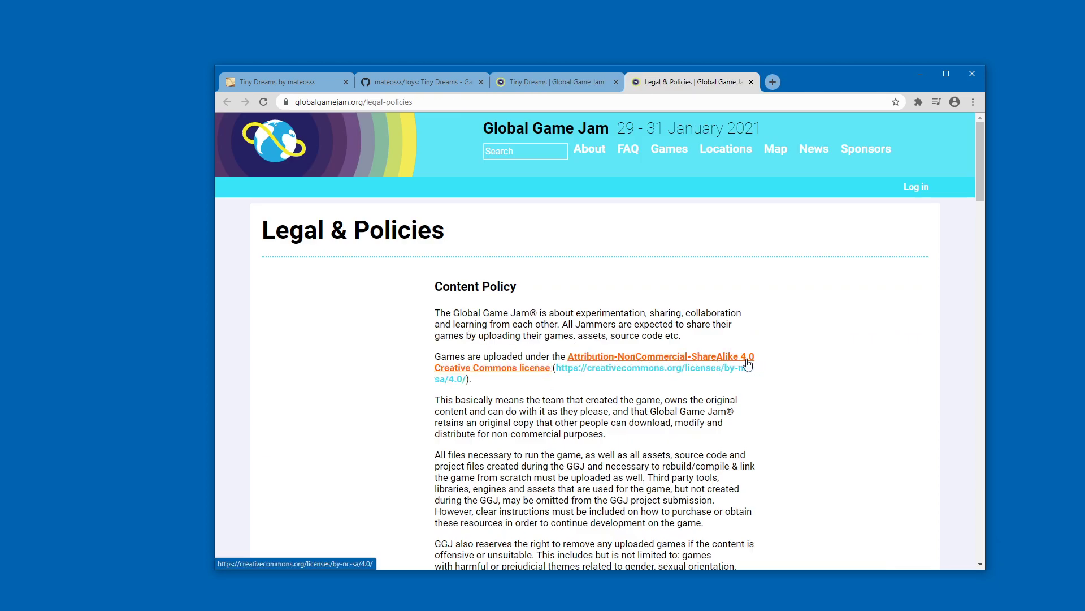
click(521, 373)
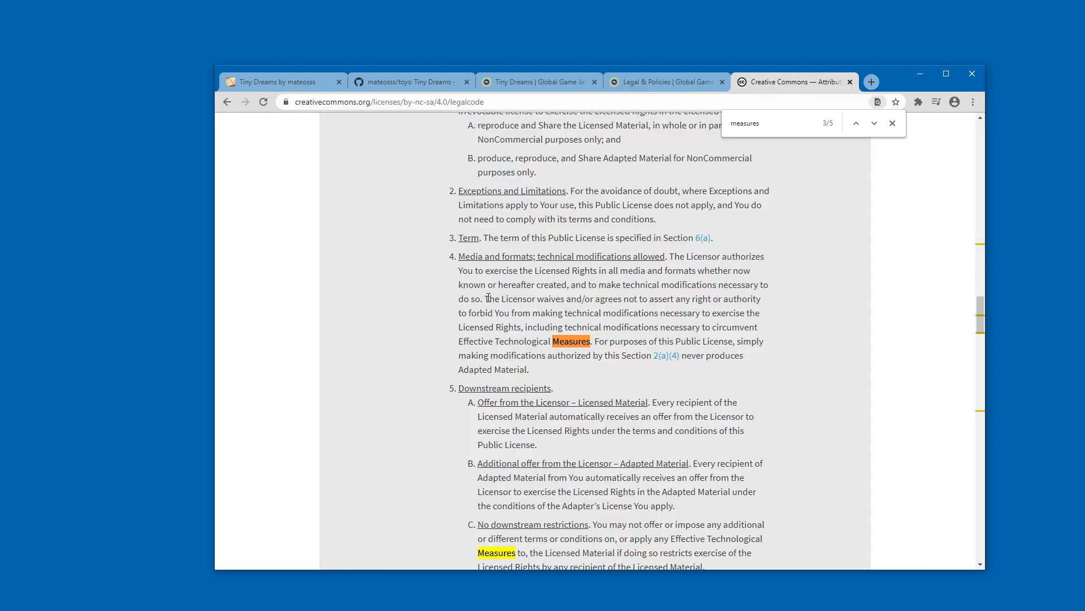
double_click(489, 299)
drag(489, 298, 550, 342)
click(661, 82)
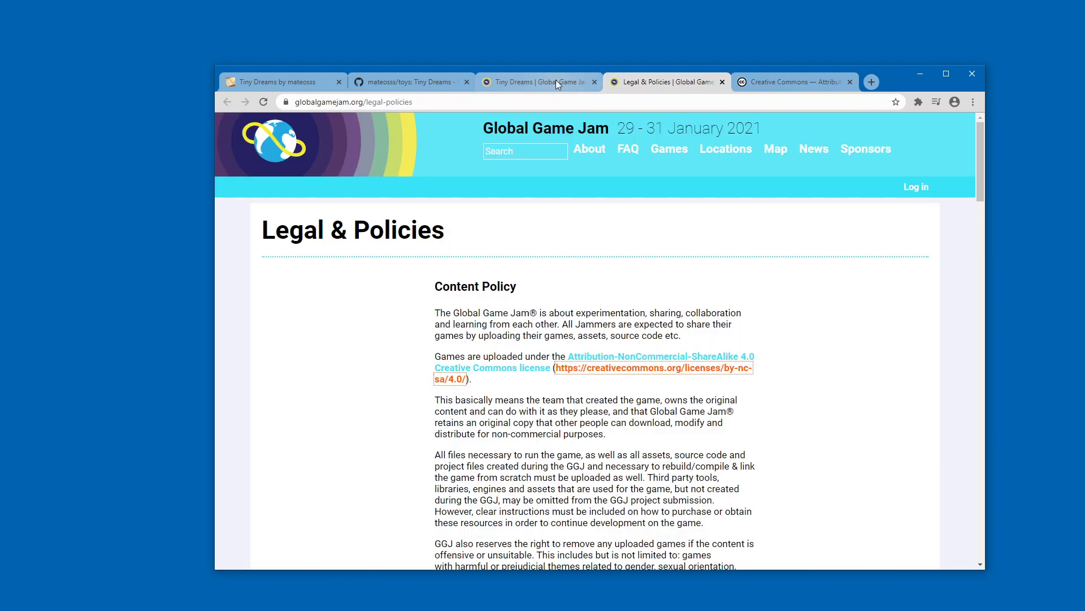
click(553, 82)
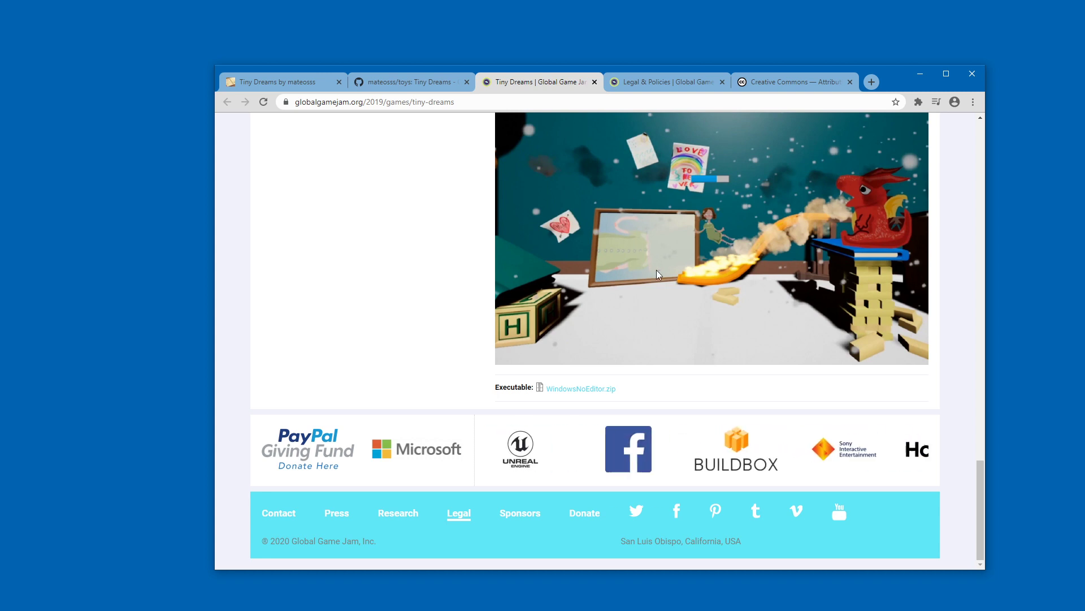
scroll(678, 283, up, 5)
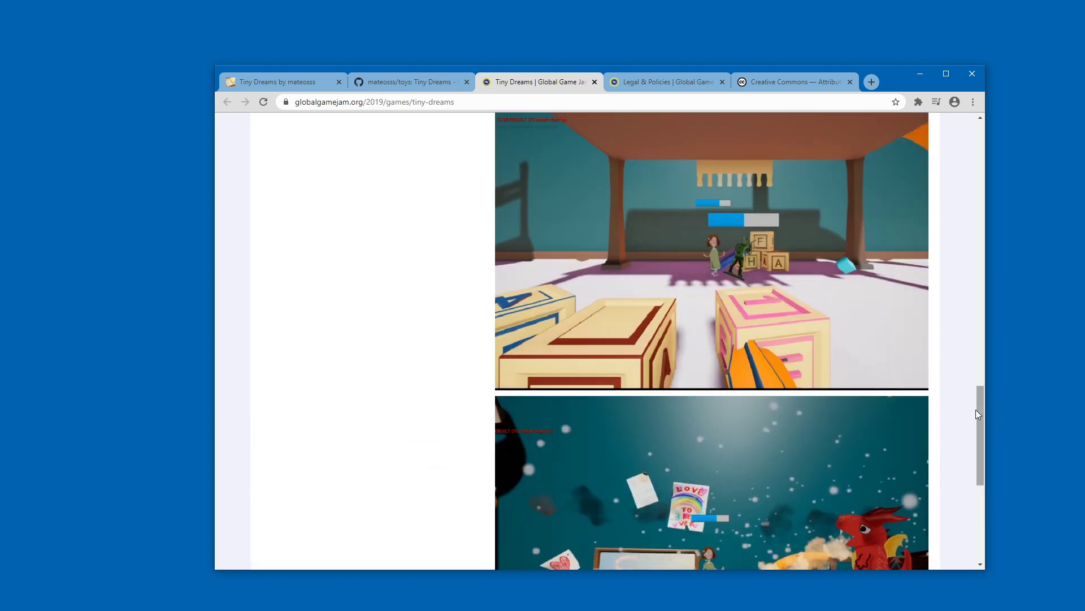
scroll(978, 411, down, 4)
click(570, 472)
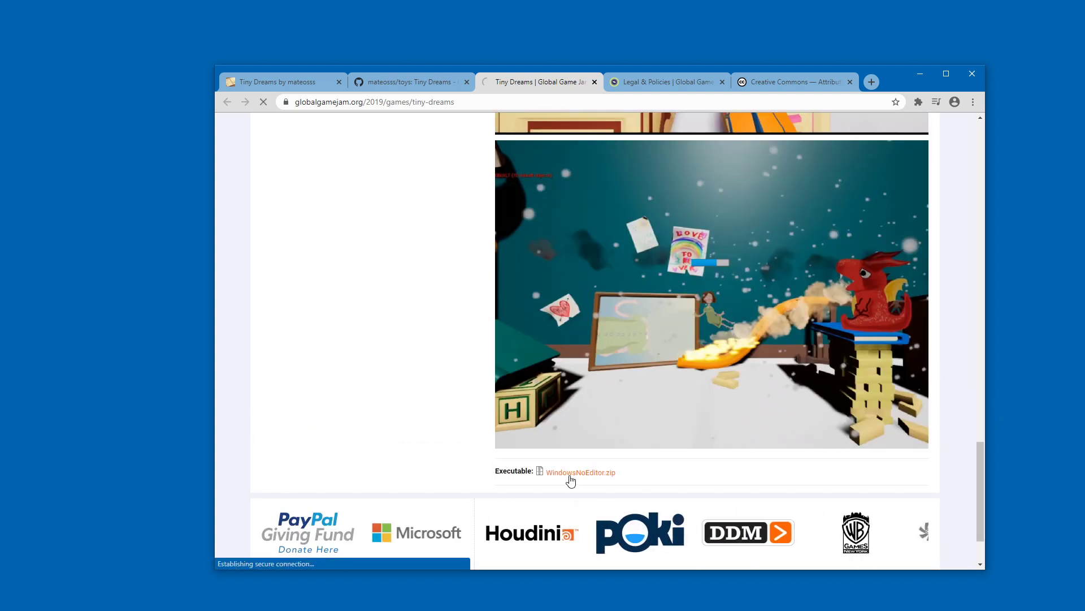
Go via the Tiny Dreams GitHub and itch.io pages to open the UE Viewer homepage
click(376, 85)
scroll(399, 209, up, 2)
scroll(396, 209, down, 4)
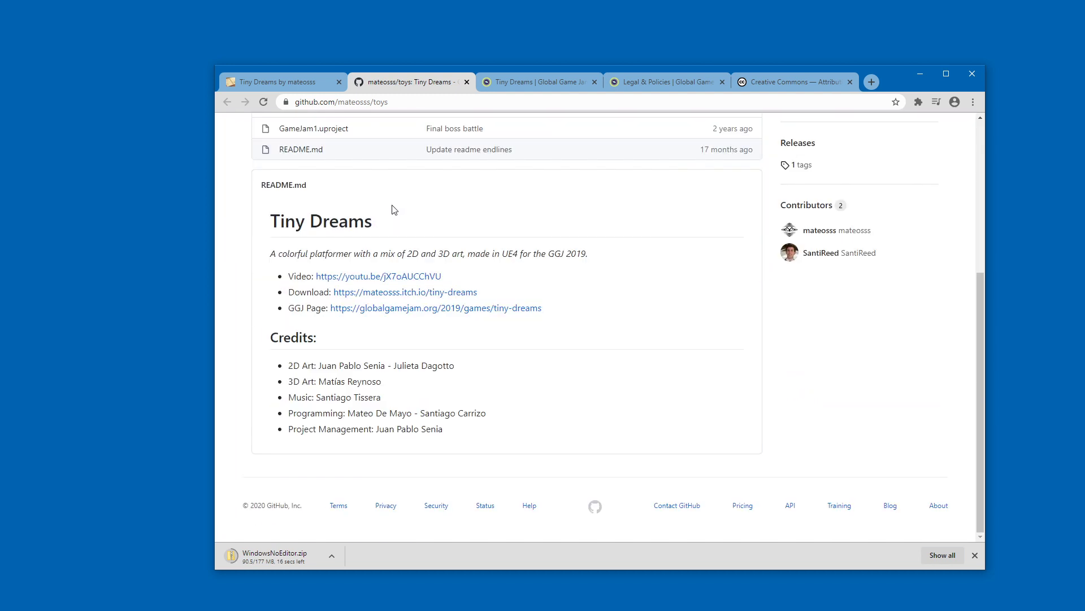
click(275, 85)
scroll(431, 286, down, 3)
click(431, 286)
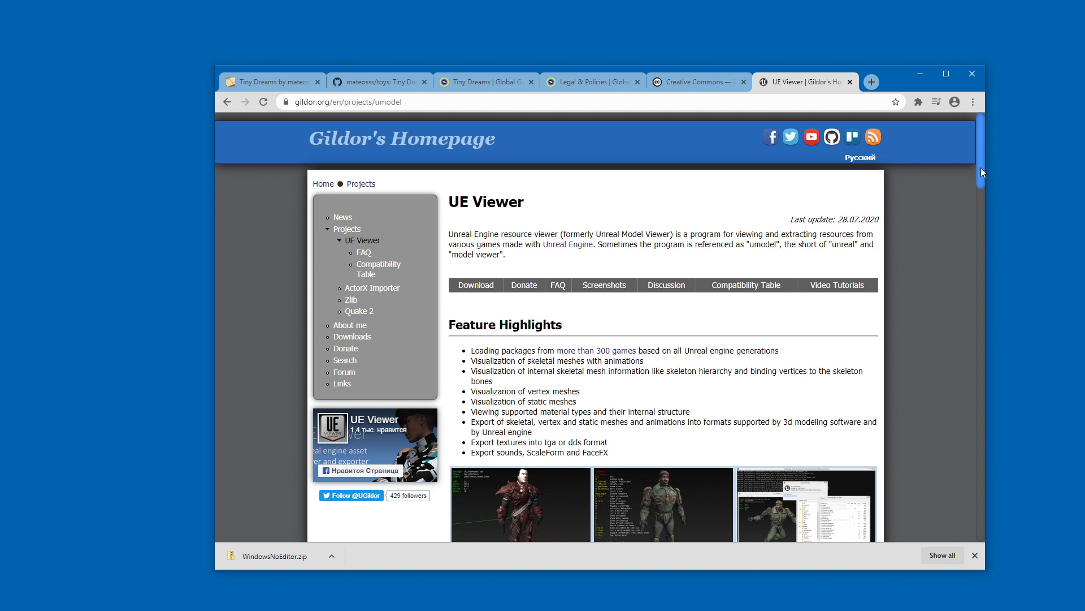
Save the Win32 umodel_win32.zip into UnityRip and open the WindowsNoEditor.zip download options
double_click(760, 246)
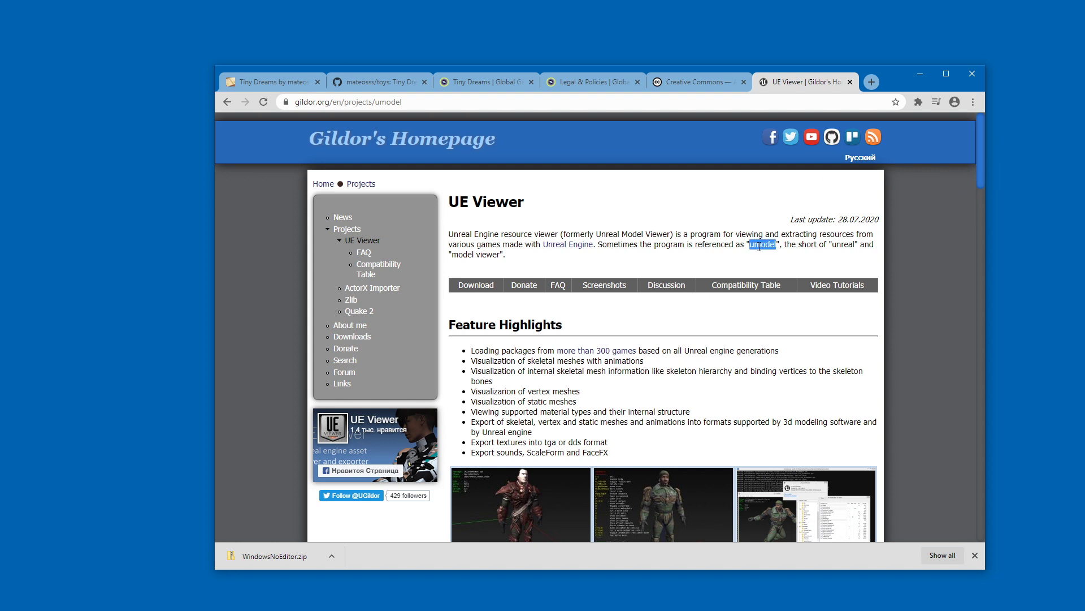
click(479, 284)
click(489, 152)
click(310, 395)
drag(319, 396, 289, 395)
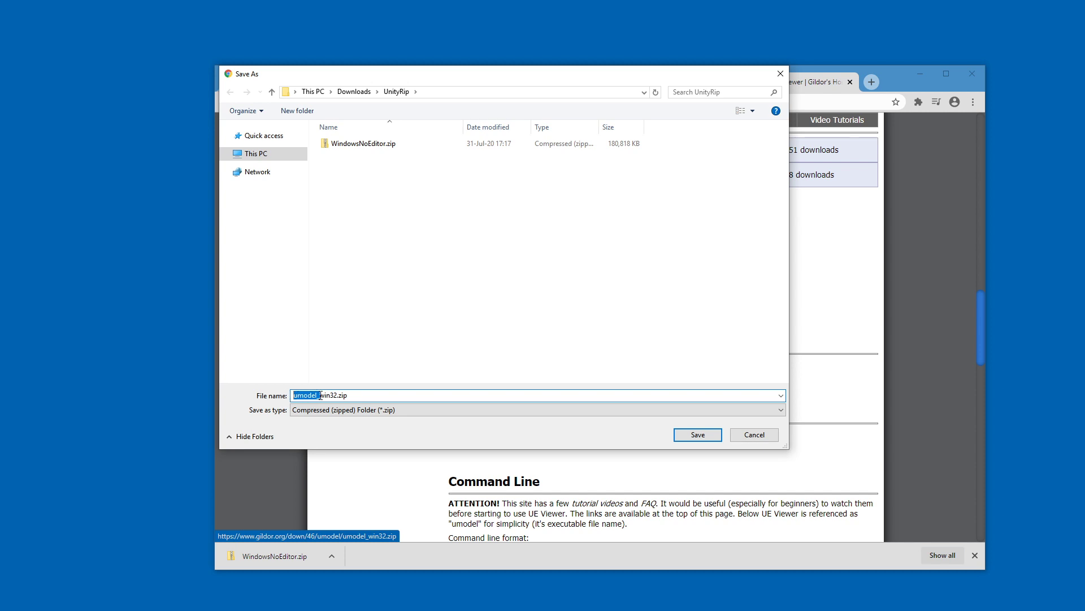
key(Return)
click(460, 556)
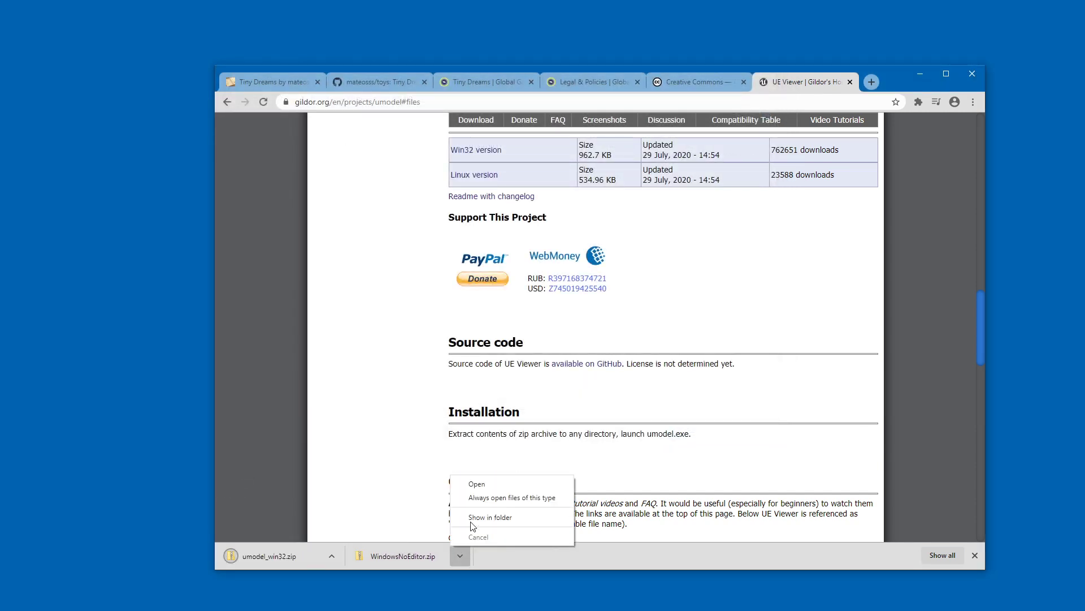
Extract WindowsNoEditor.zip to its suggested folder
click(491, 517)
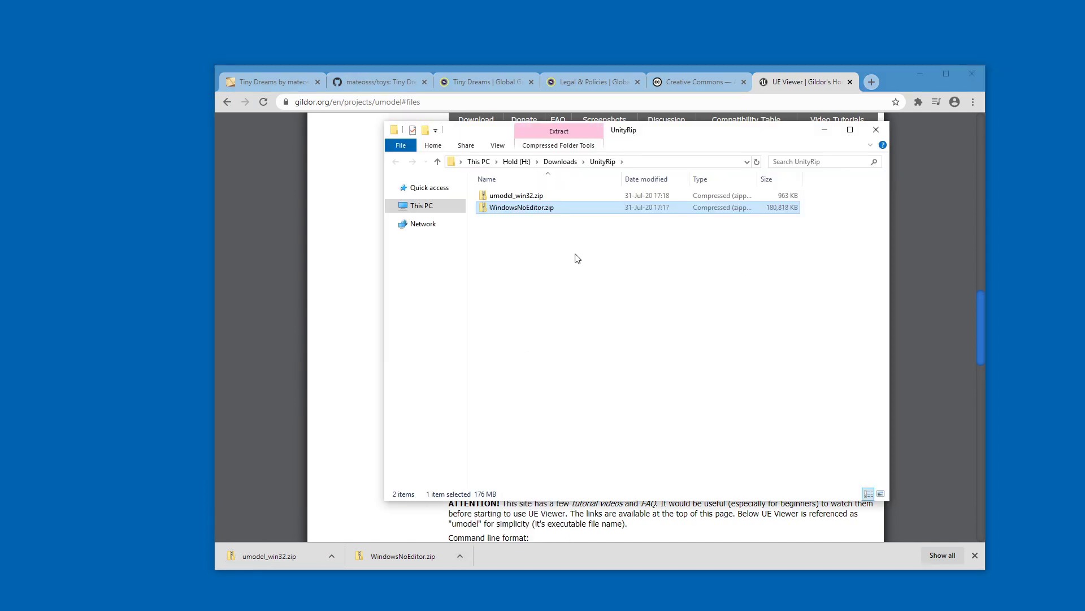
right_click(528, 209)
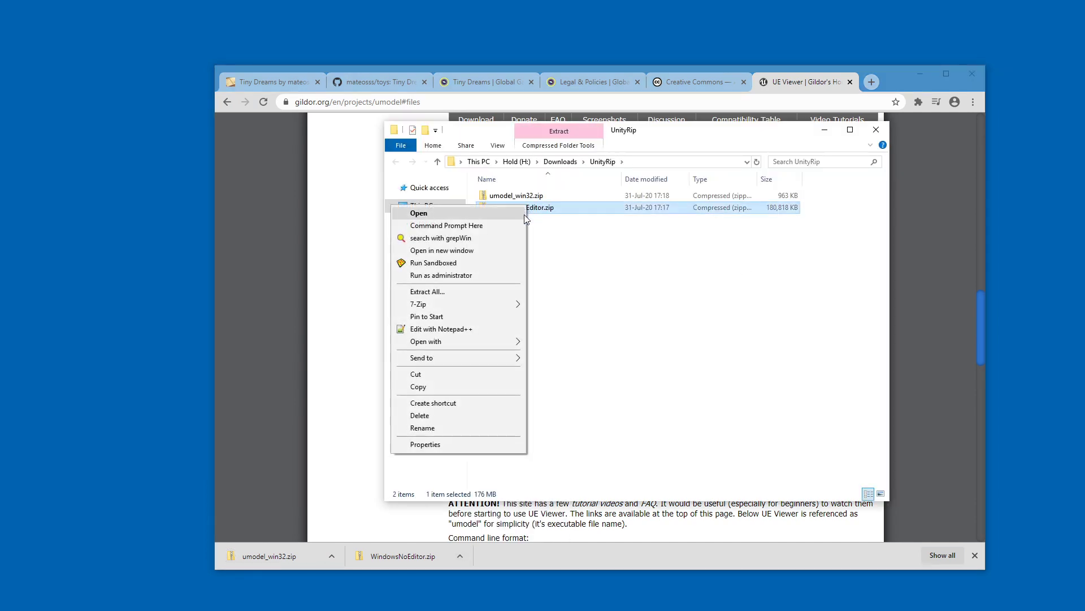
click(473, 294)
click(643, 419)
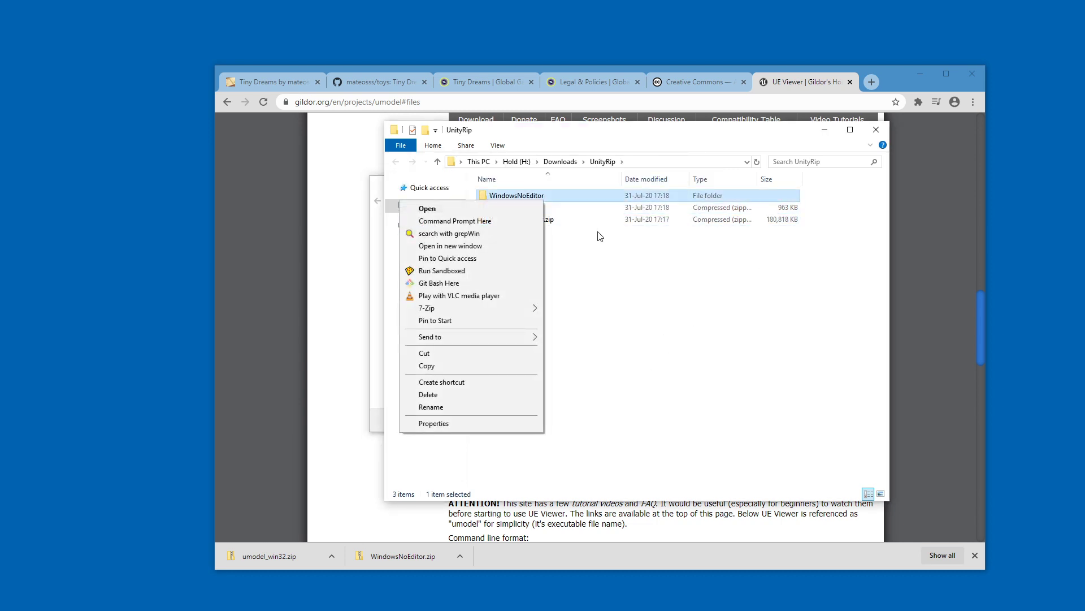
Extract umodel_win32.zip and move its folder window to the lower right
right_click(520, 208)
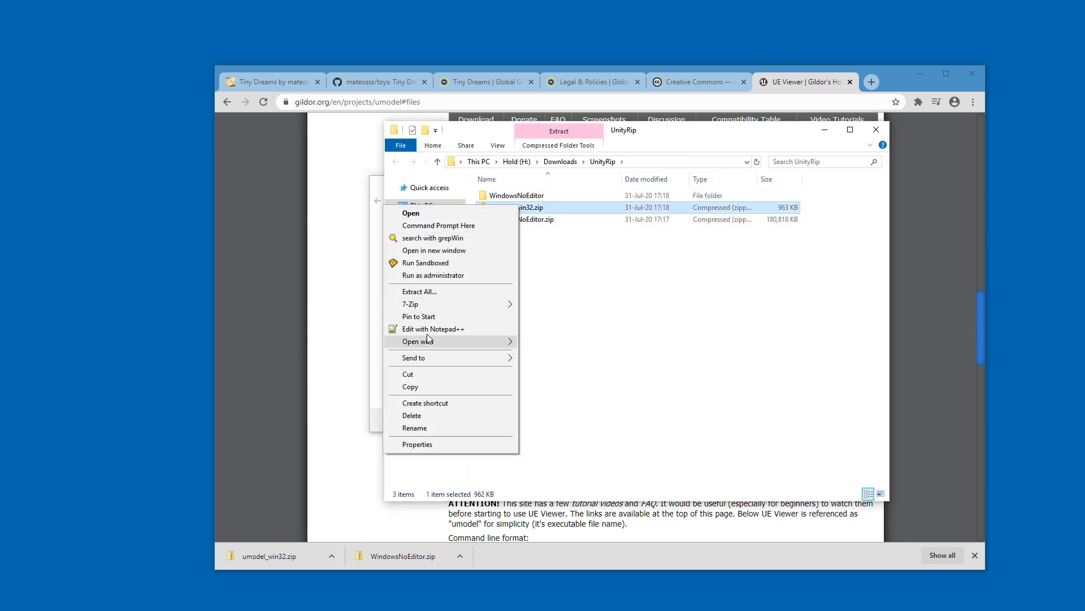
click(431, 291)
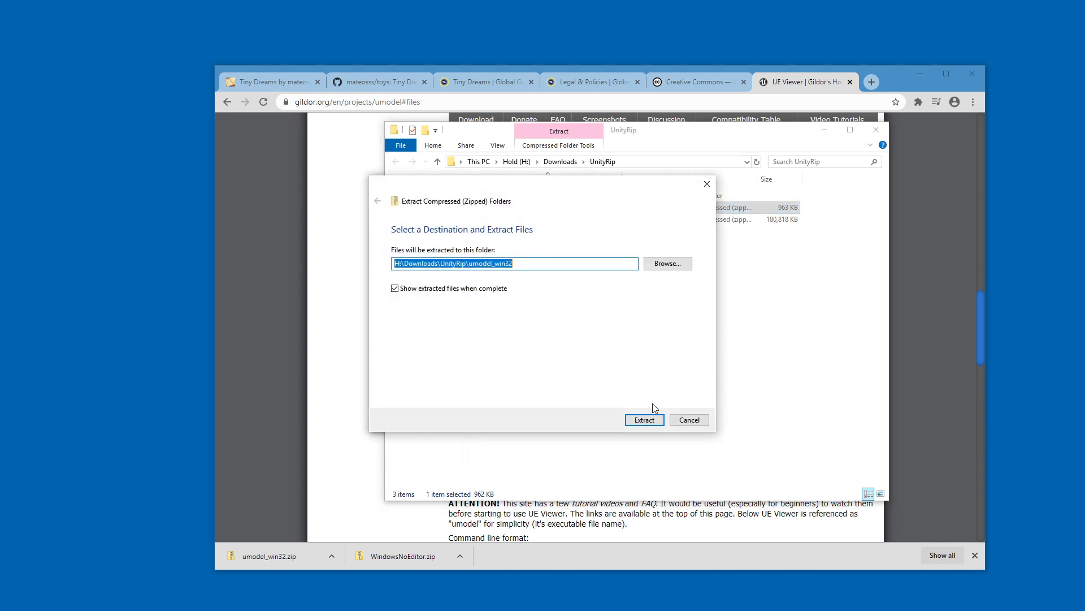
click(647, 421)
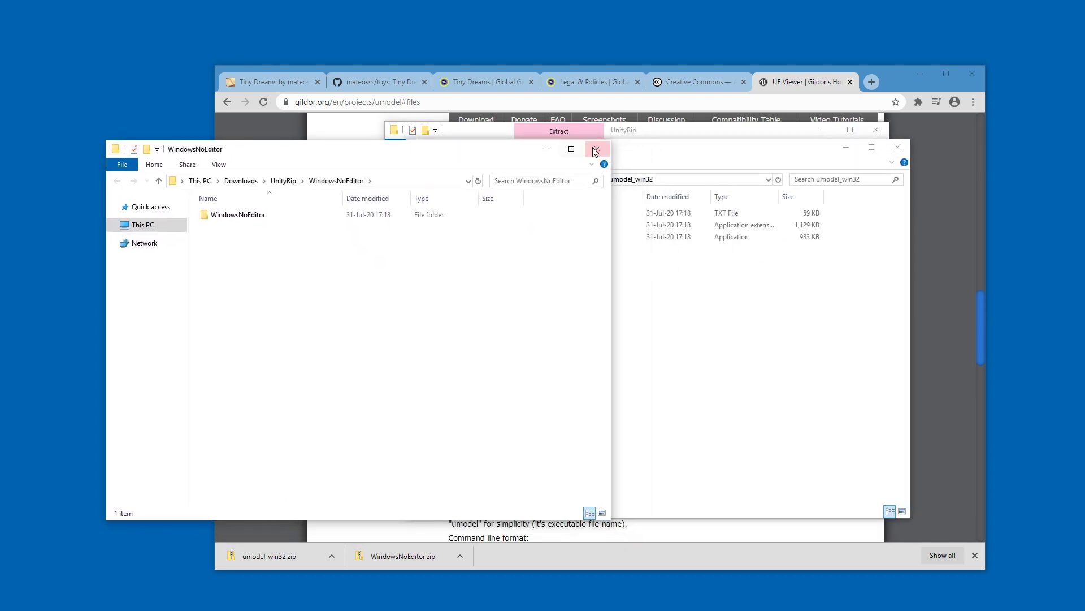
click(650, 175)
drag(650, 175, 735, 200)
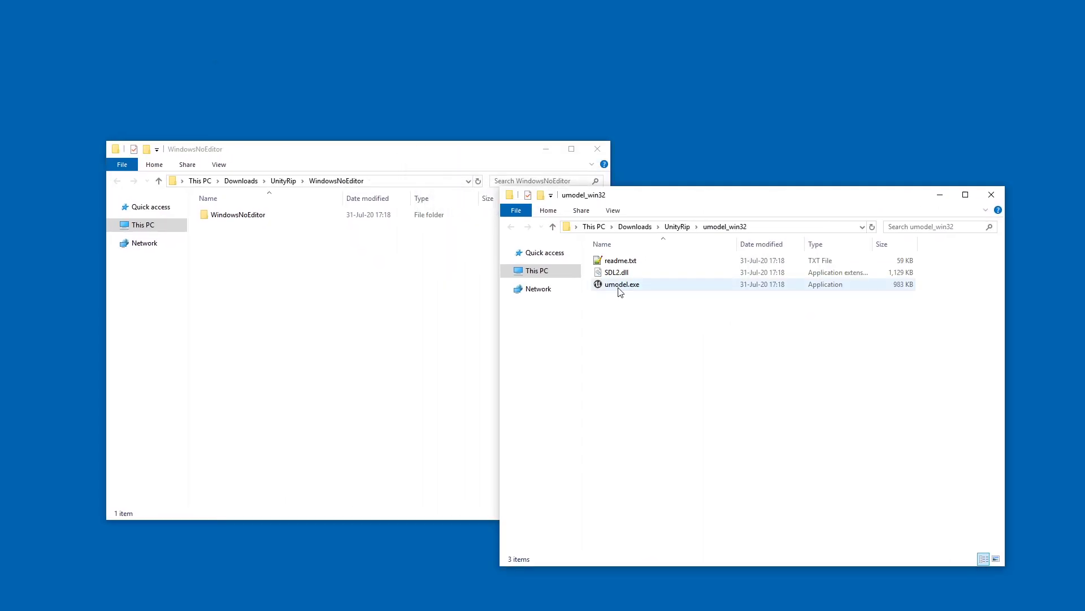
Launch umodel.exe past SmartScreen, move its console upper right, and show Startup Options
double_click(622, 285)
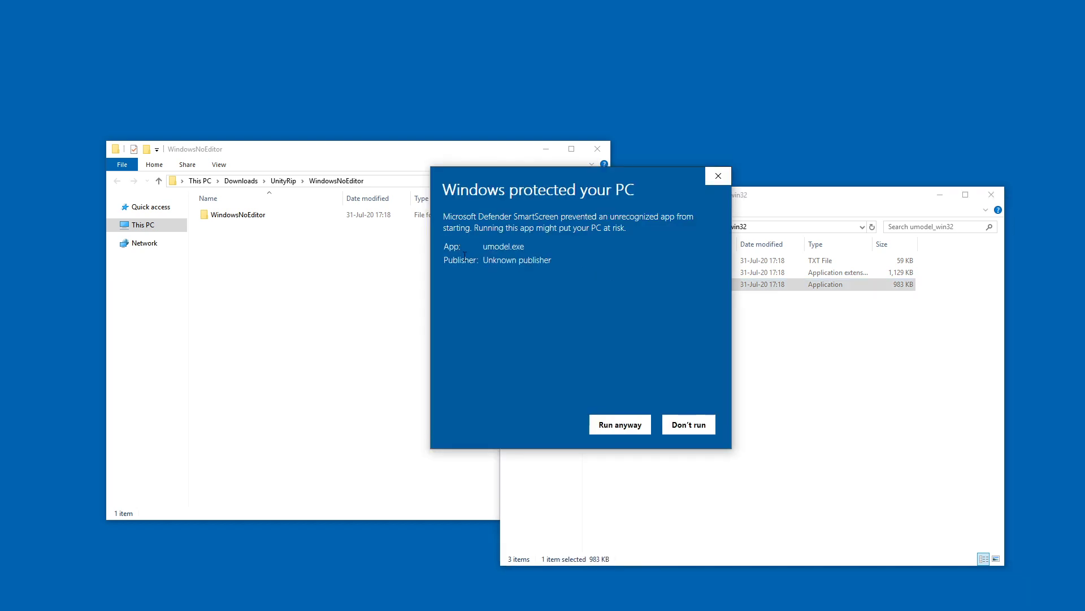
click(620, 425)
click(410, 82)
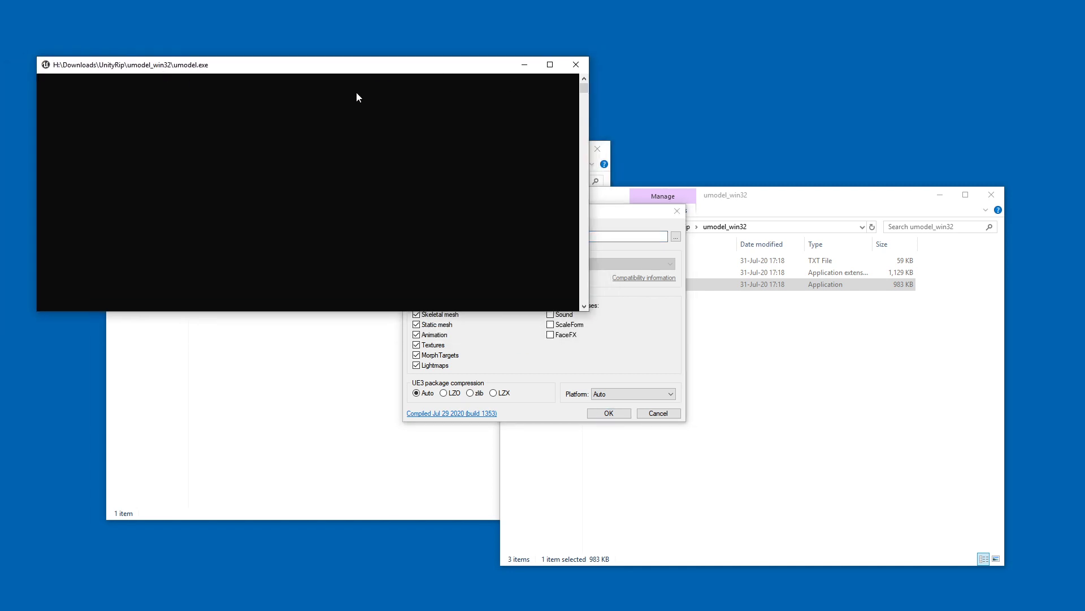
drag(450, 66, 933, 28)
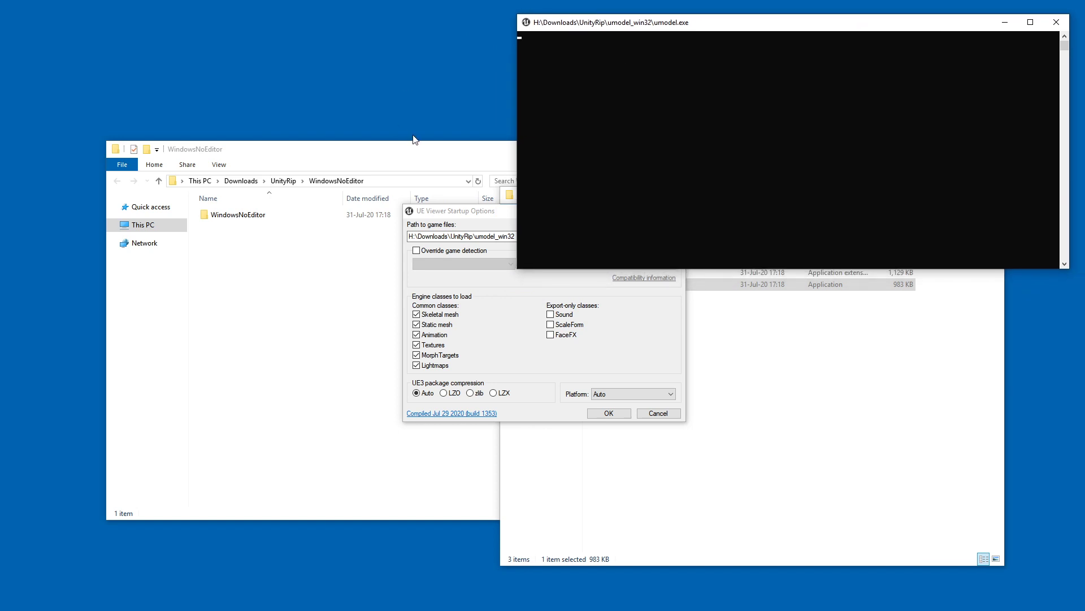
click(441, 211)
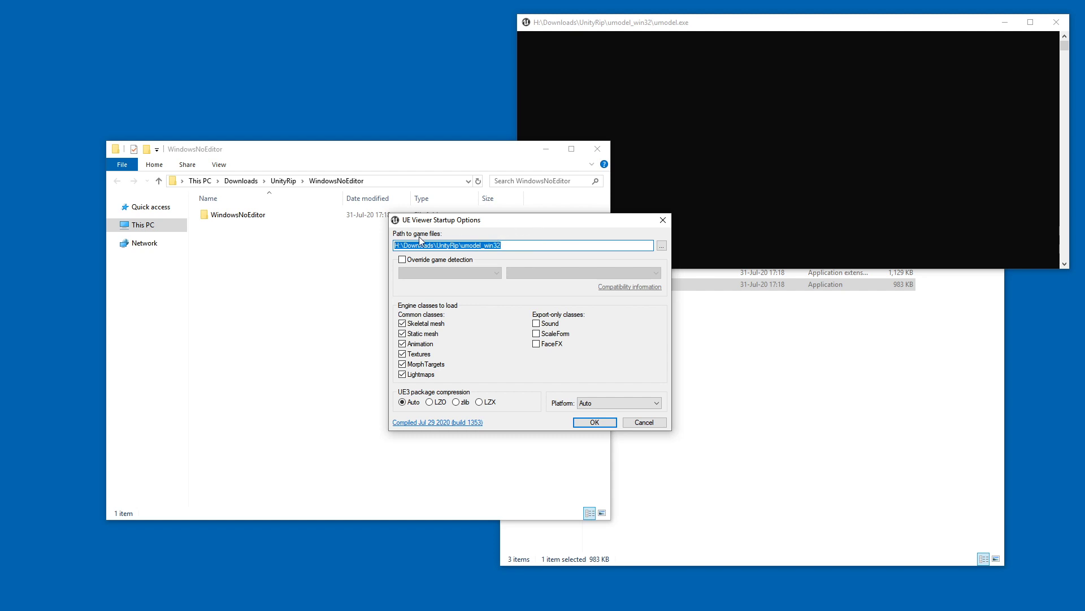
In the WindowsNoEditor folder, turn file name extensions off and back on
click(236, 219)
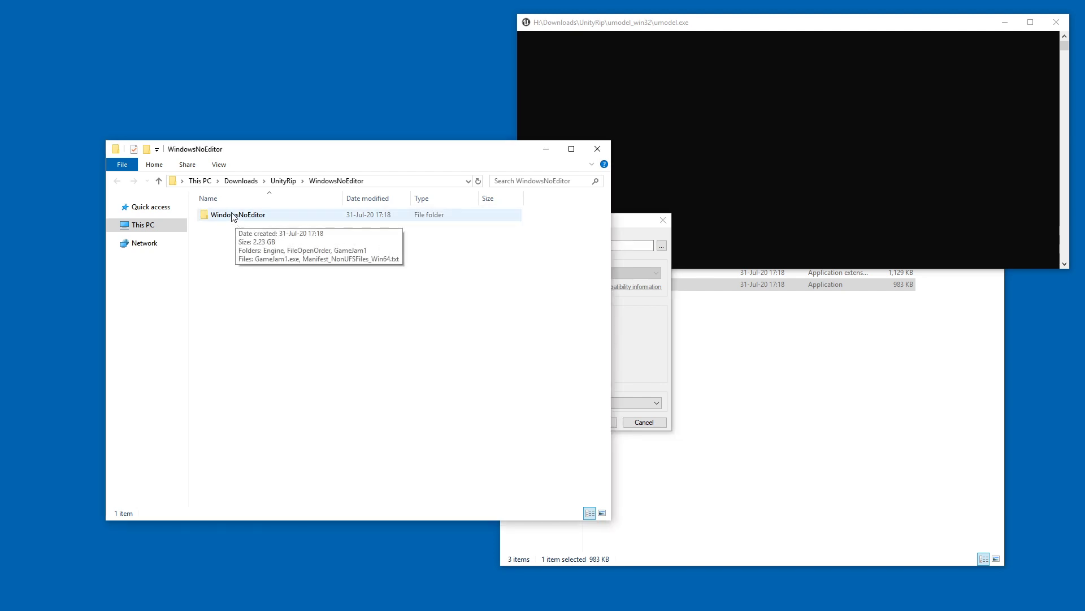
double_click(243, 216)
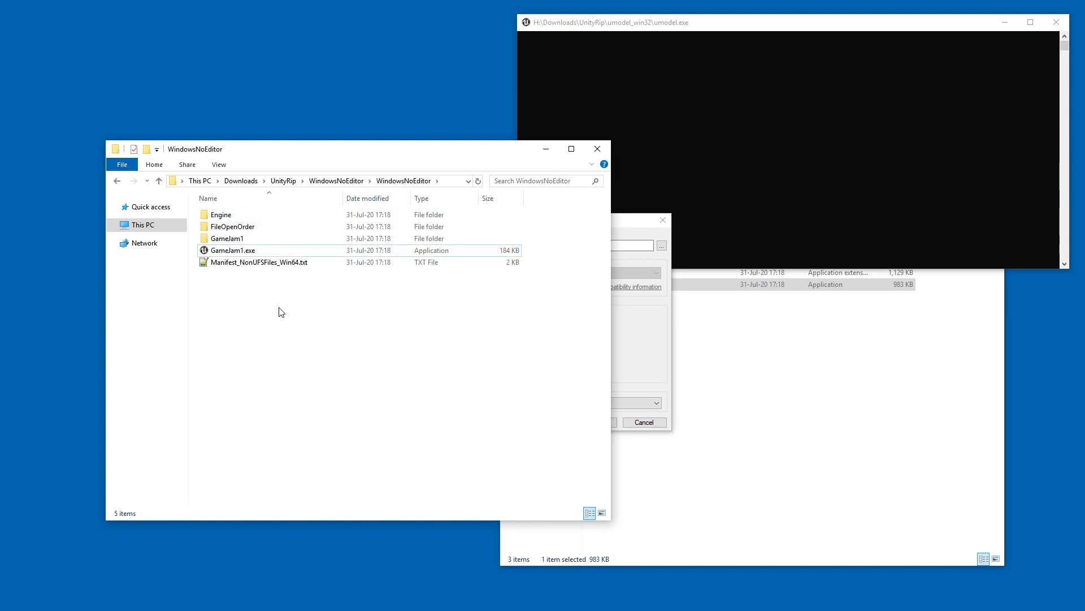
click(240, 250)
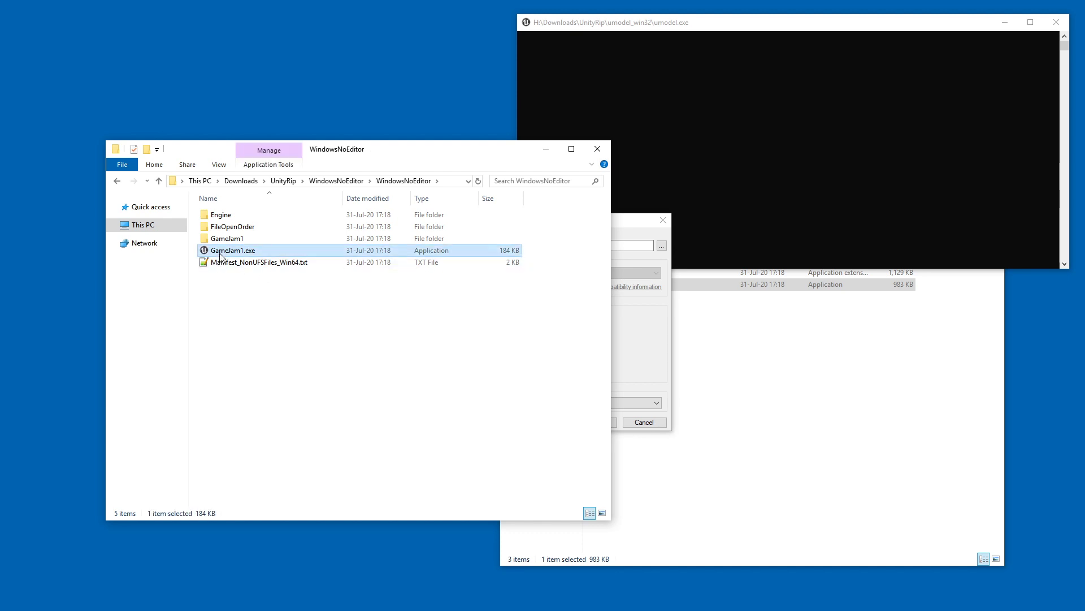
click(221, 165)
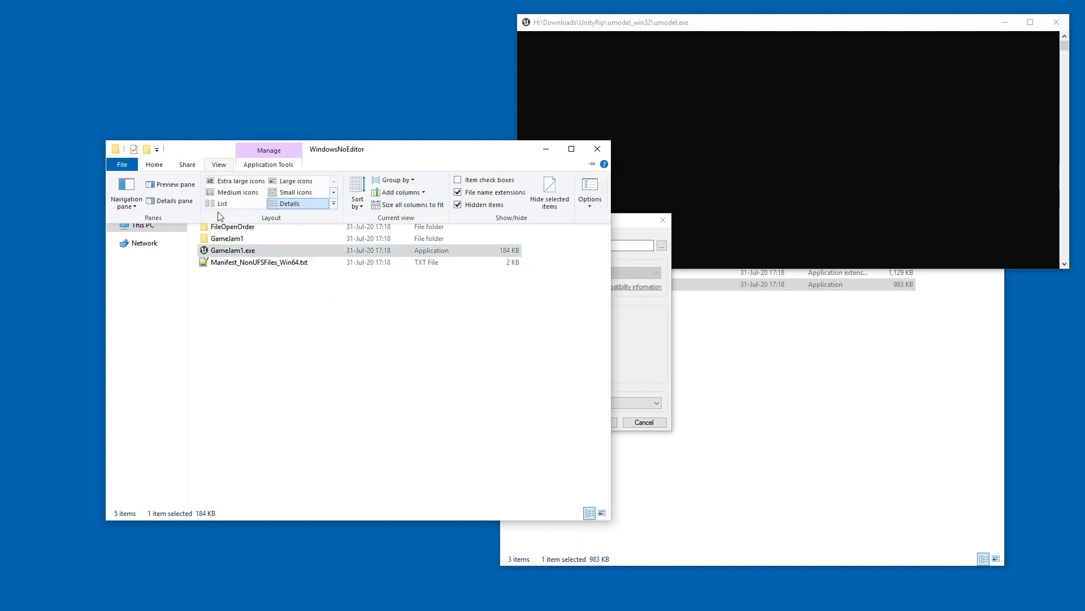
click(485, 193)
click(374, 328)
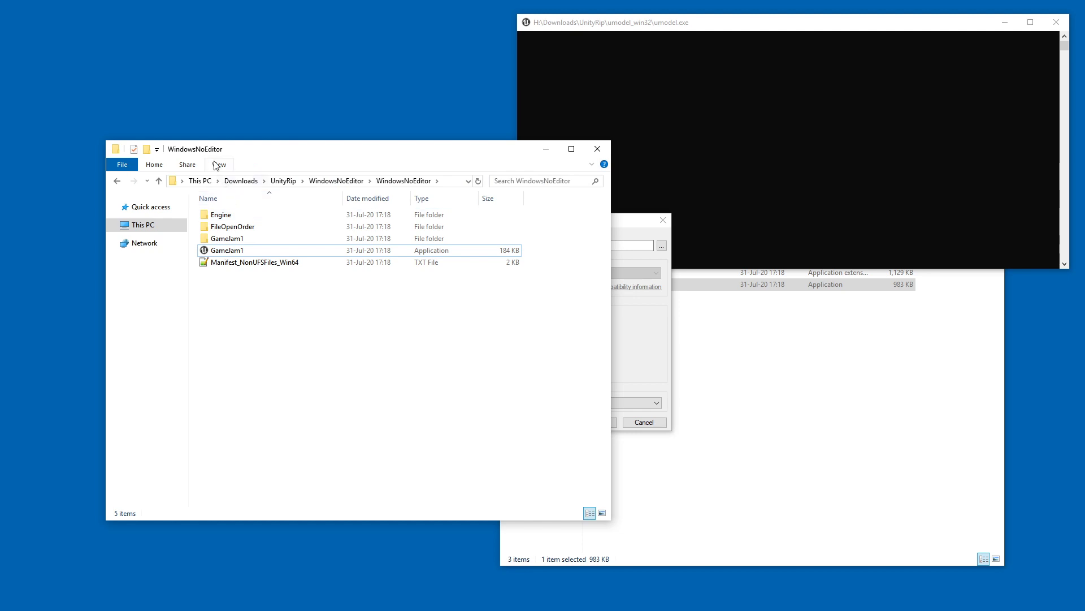
click(219, 165)
click(501, 193)
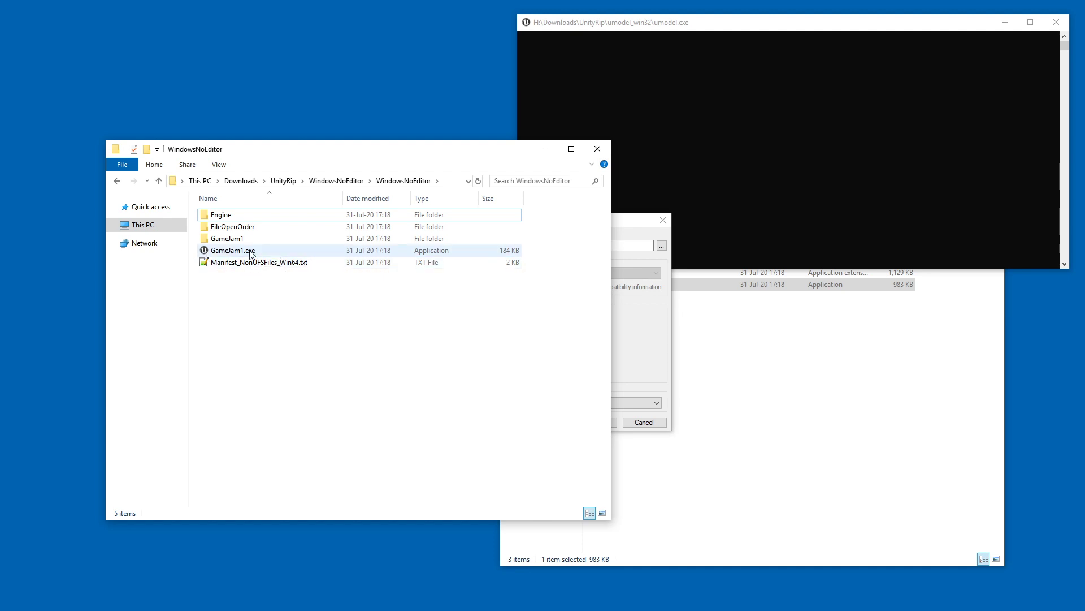
Select GameJam1.exe, cancel its rename, and peek into the GameJam1 folder
mouse_move(251, 254)
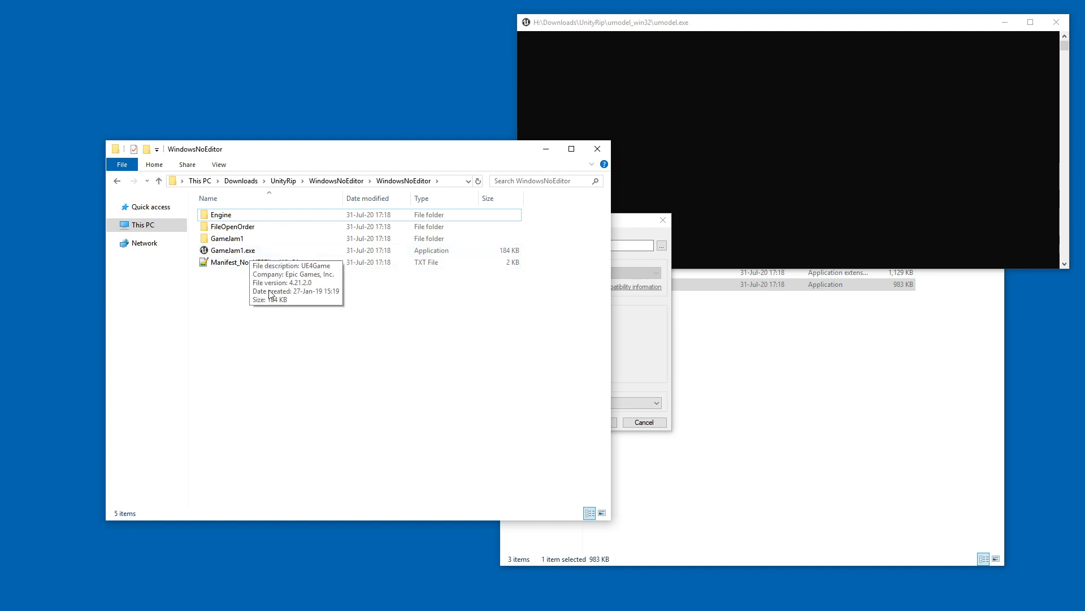
click(233, 250)
key(F2)
key(Tab)
key(shift+Tab)
key(shift+Tab)
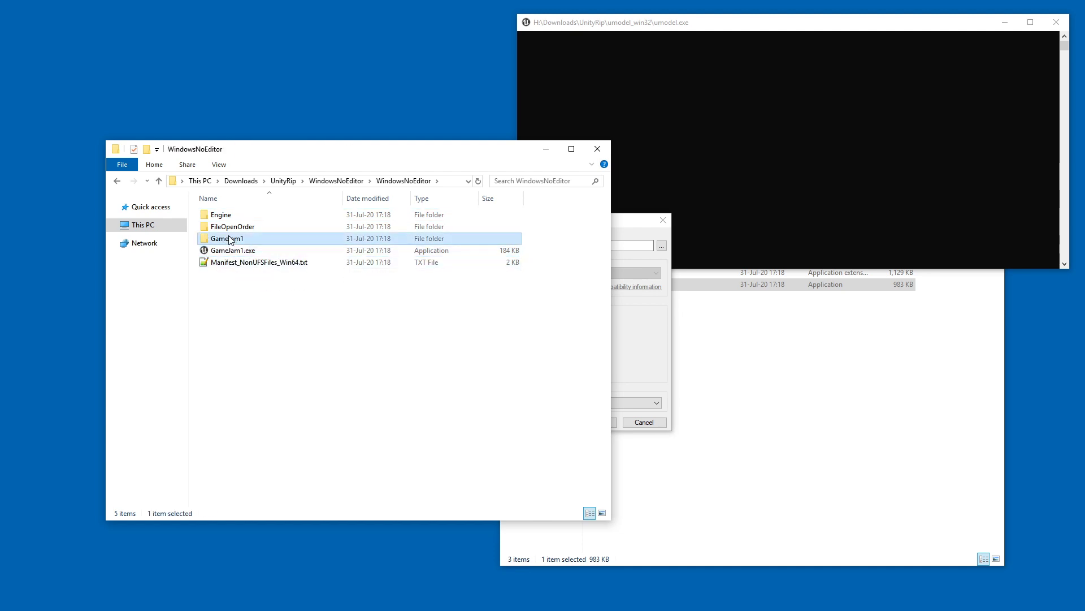
click(240, 283)
double_click(227, 238)
key(alt+Left)
Browse the Engine folder's Binaries and Extras > Redist subfolders, then return
double_click(243, 216)
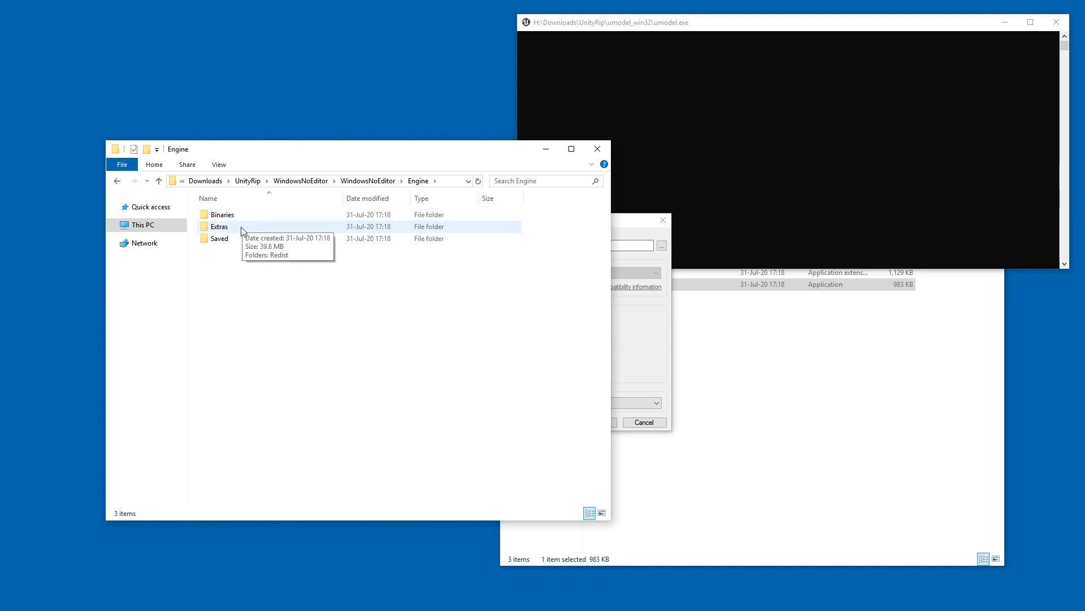
click(241, 218)
double_click(243, 220)
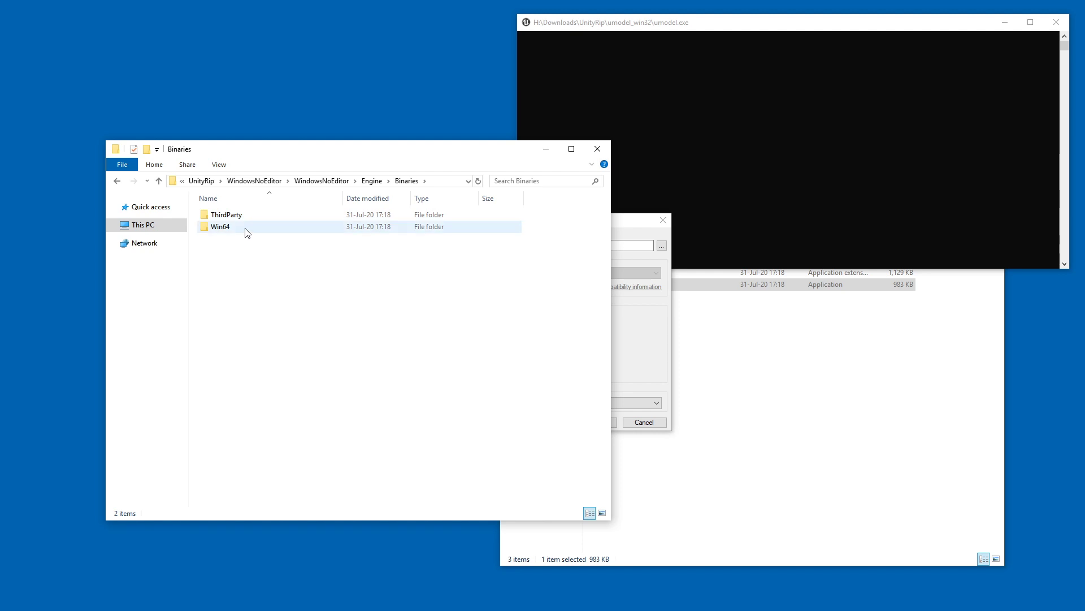
key(alt+Left)
double_click(245, 229)
double_click(247, 218)
key(alt+Left)
key(alt+Left)
key(alt+Left)
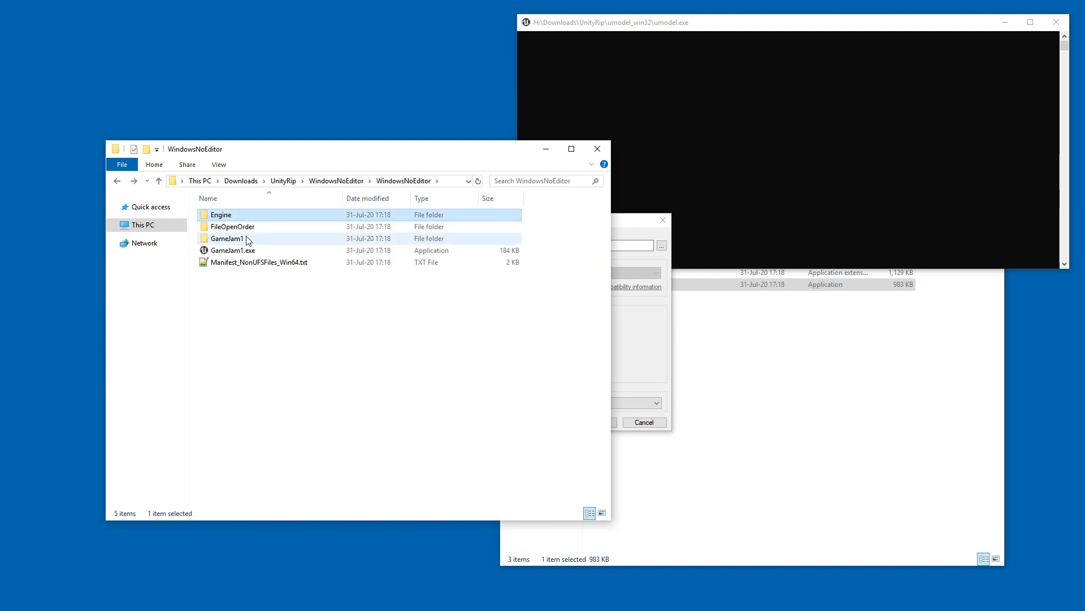
click(231, 286)
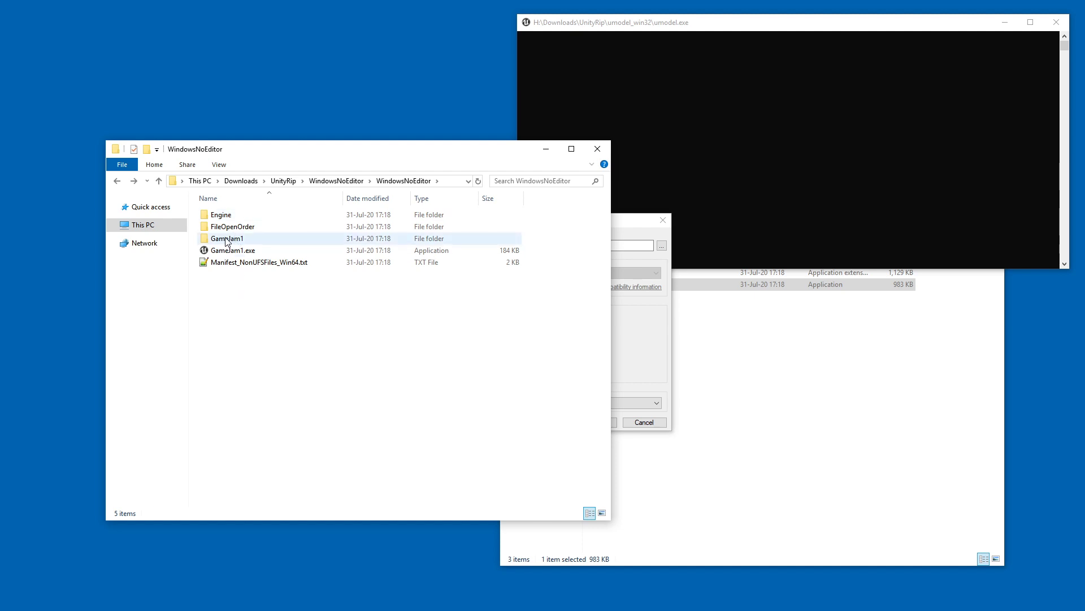
Find GameJam1-WindowsNoEditor.pak under GameJam1 > Content > Paks, and search the folder for '.pak'
double_click(238, 241)
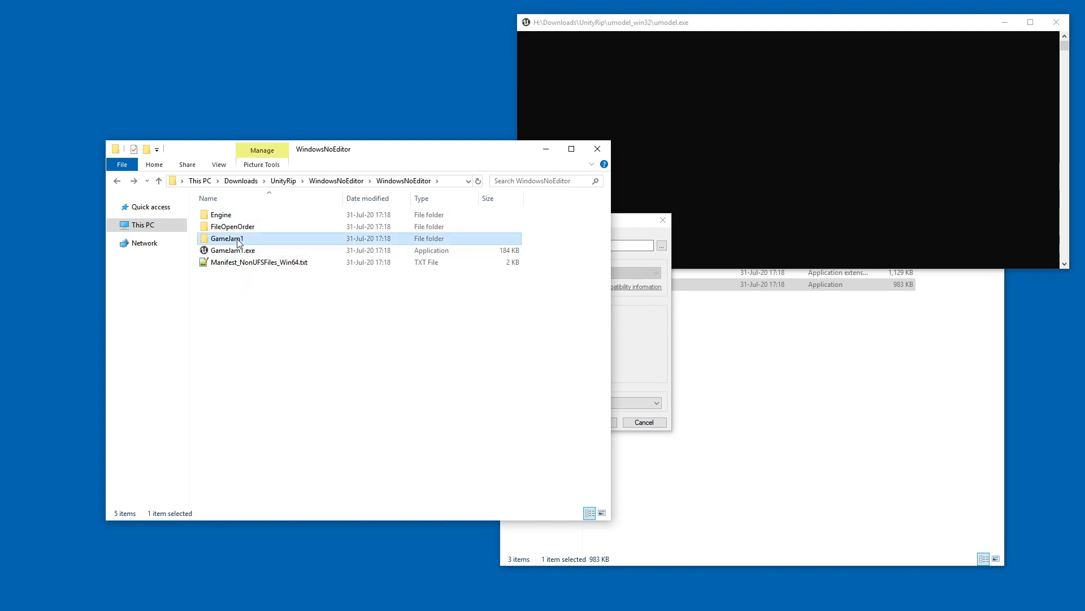
double_click(294, 233)
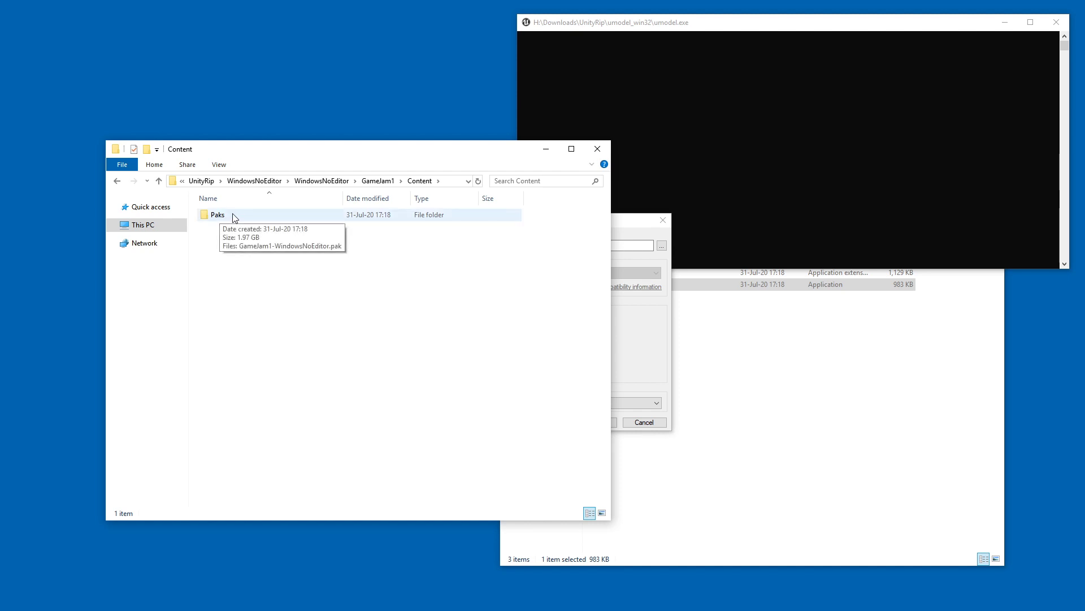
double_click(238, 217)
click(293, 217)
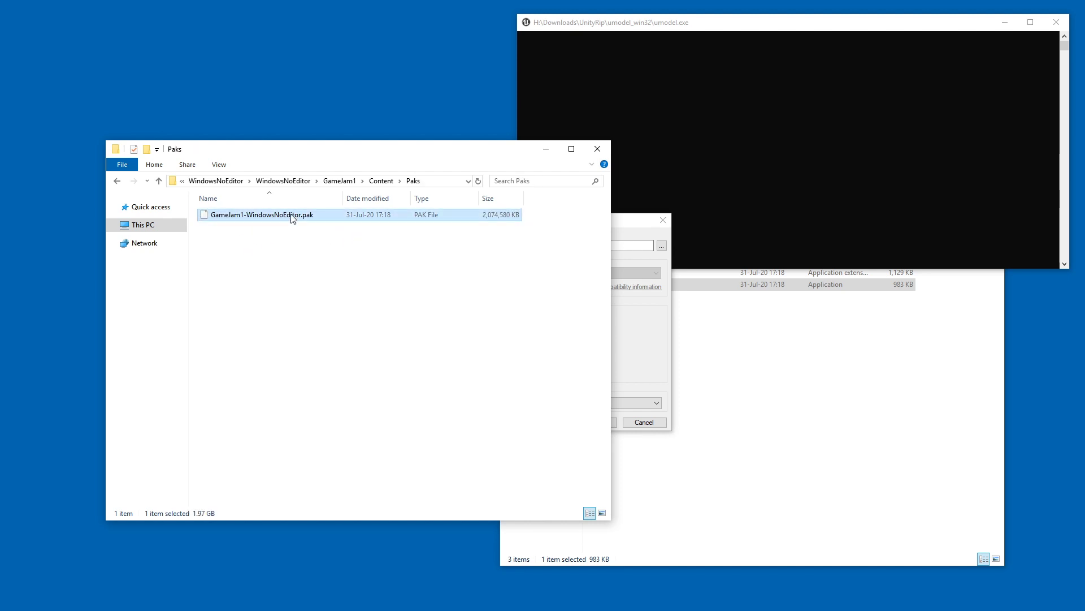
key(BackSpace)
key(BackSpace)
key(BackSpace)
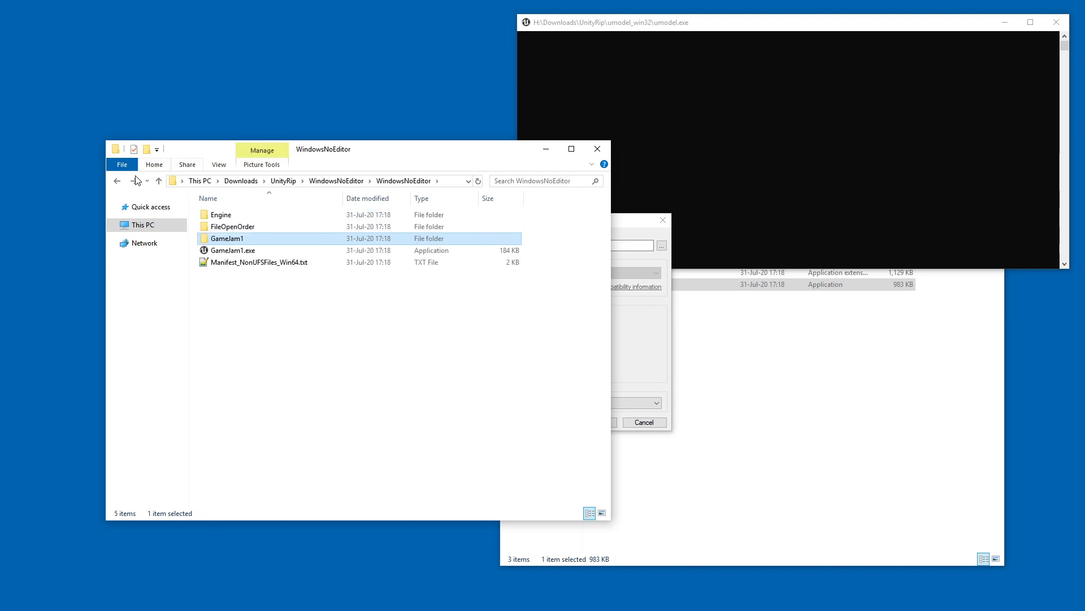
click(359, 294)
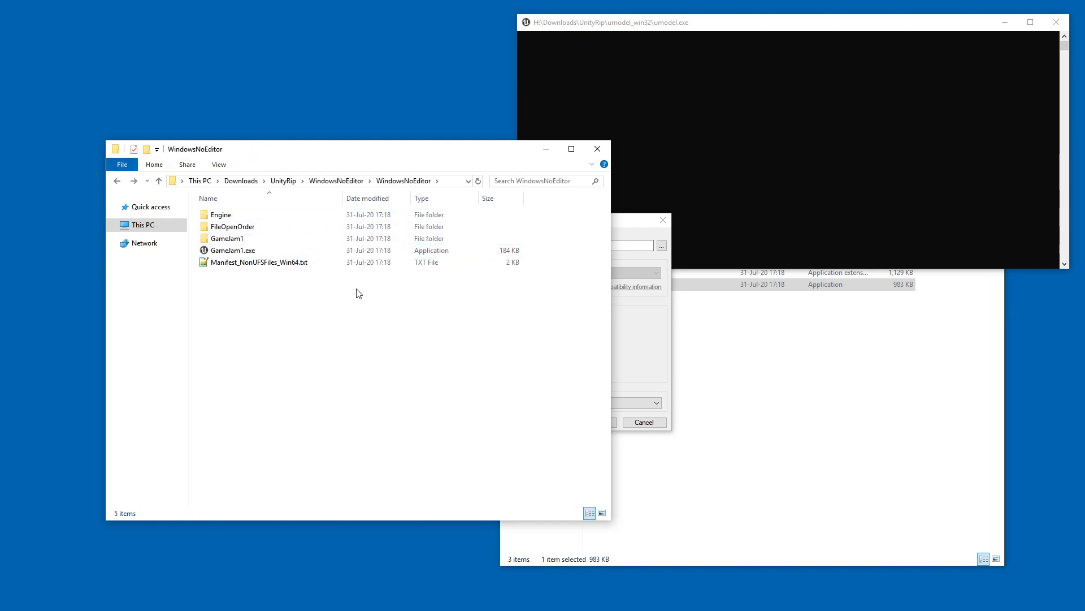
key(ctrl+f)
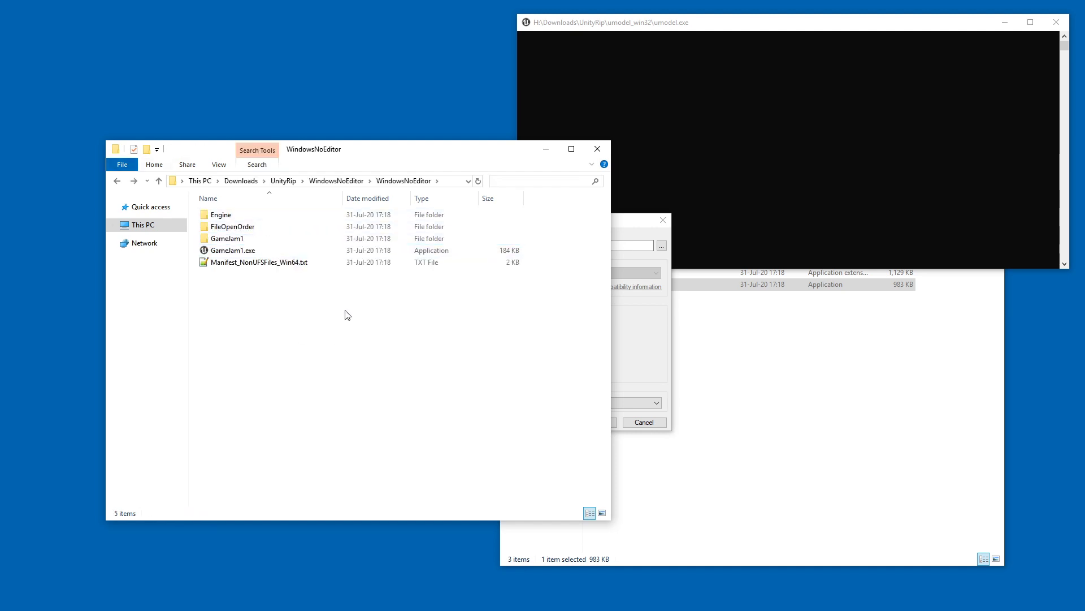
text(.pak)
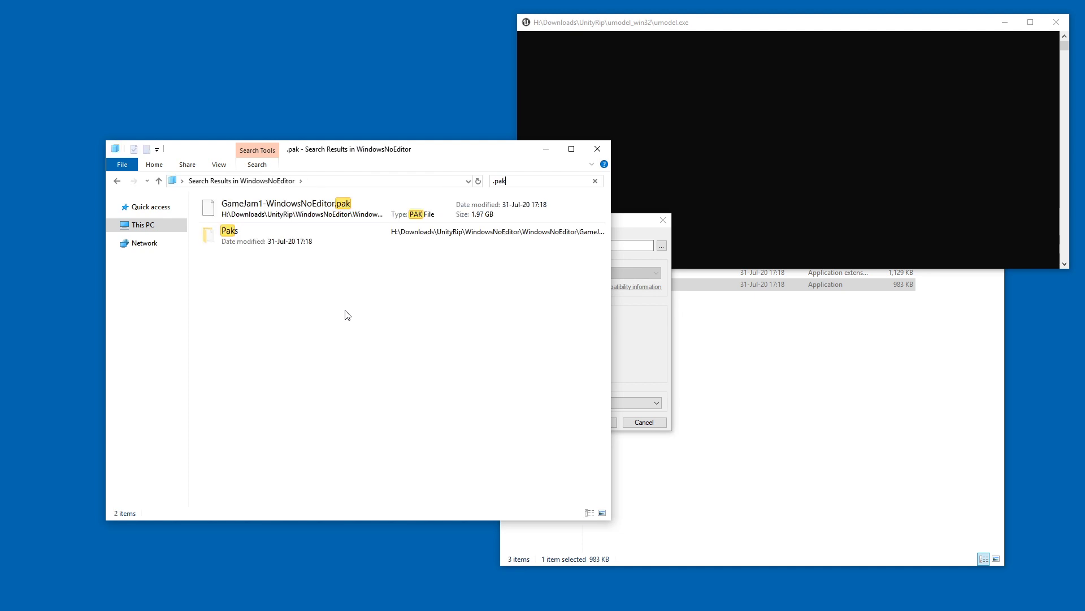
key(Escape)
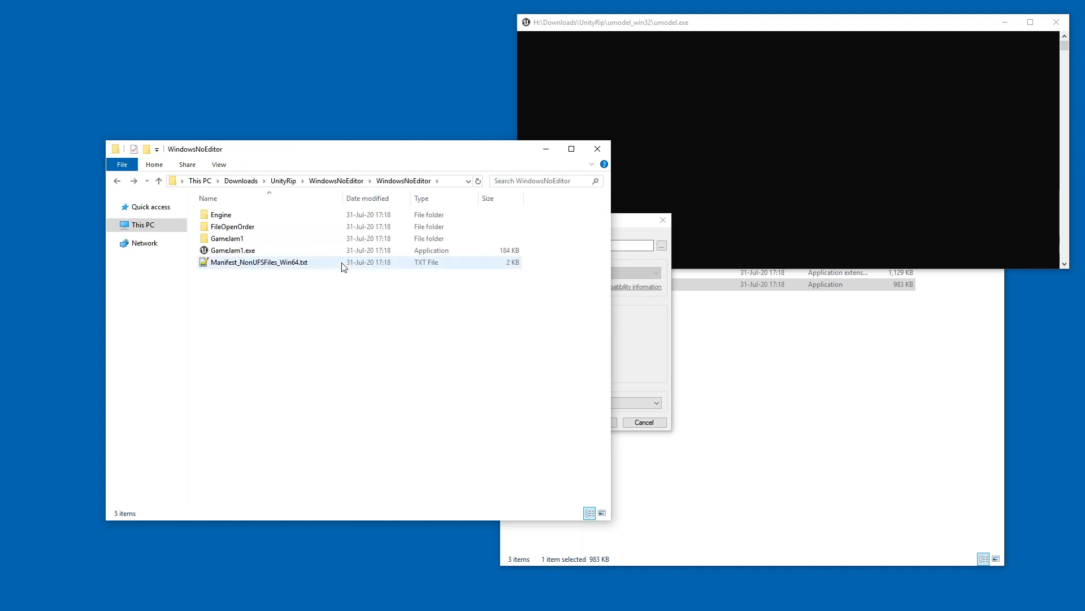
Reopen GameJam1\Content\Paks, select the pak file, and copy the folder path
double_click(257, 238)
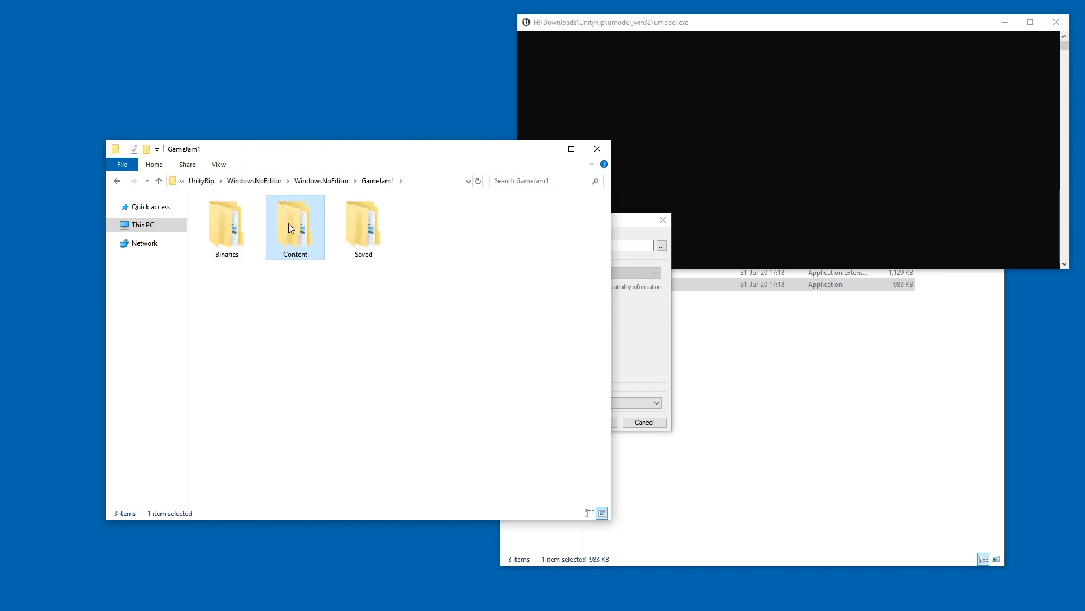
double_click(289, 222)
double_click(242, 214)
click(239, 218)
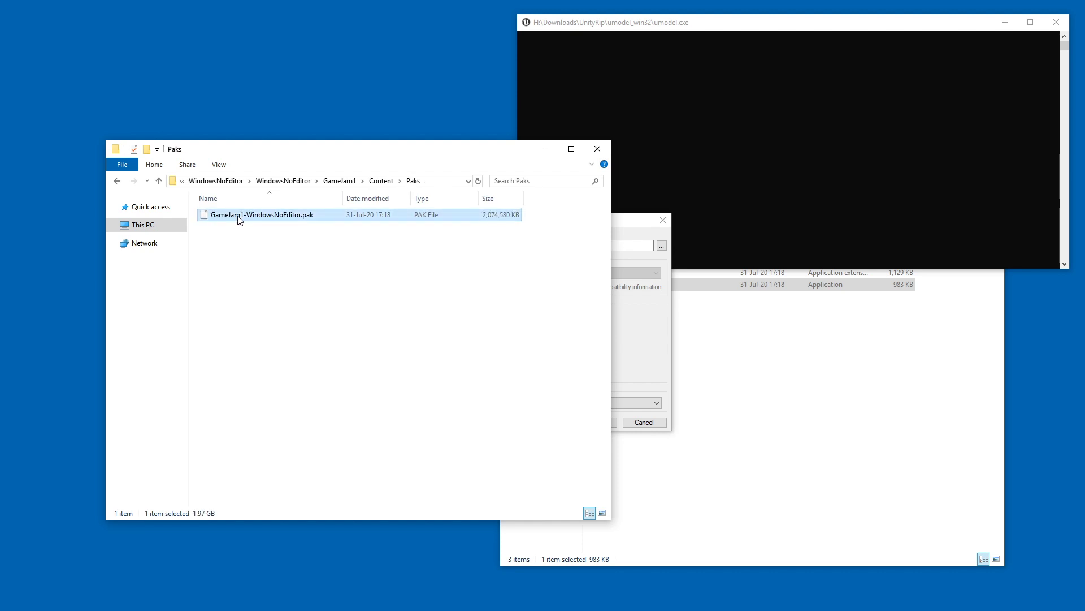
click(433, 181)
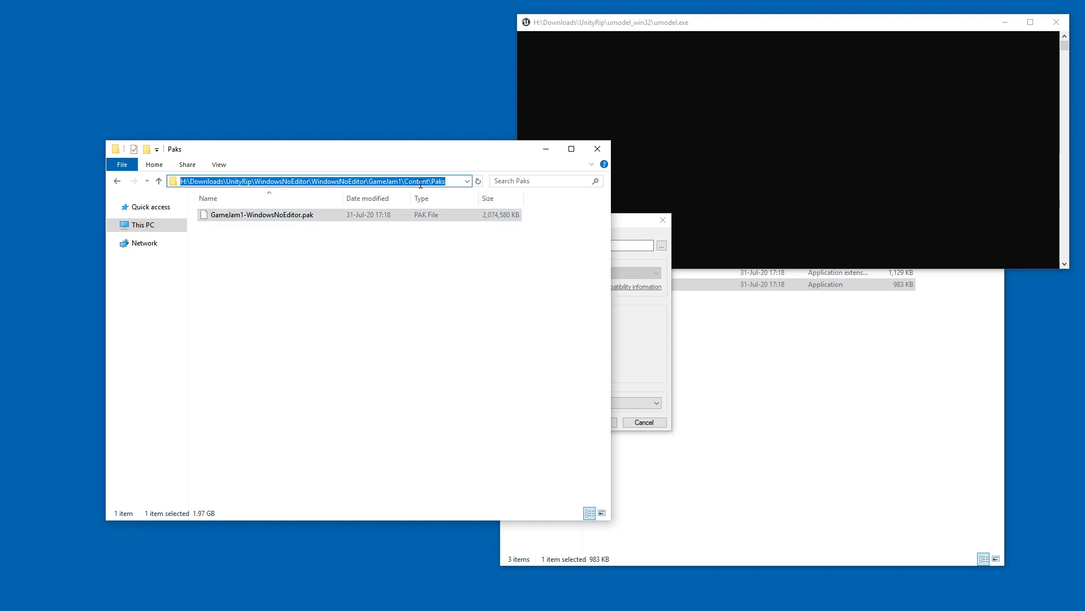
right_click(421, 185)
click(411, 218)
Paste the Paks path as the game files path, keep platform Auto, and try zlib/LZX compression
click(623, 245)
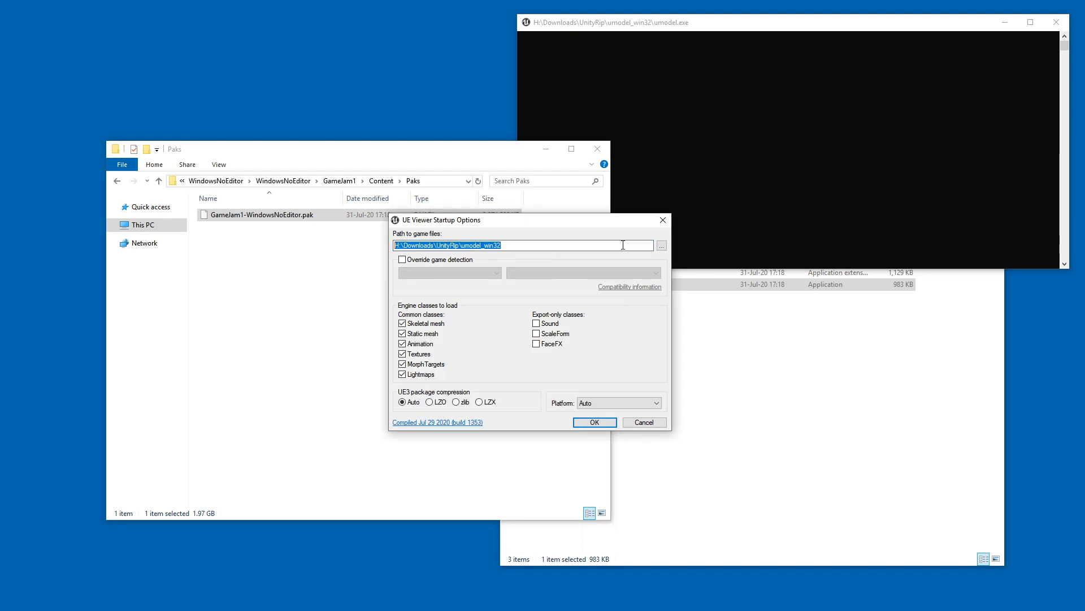
right_click(470, 246)
click(459, 294)
click(588, 400)
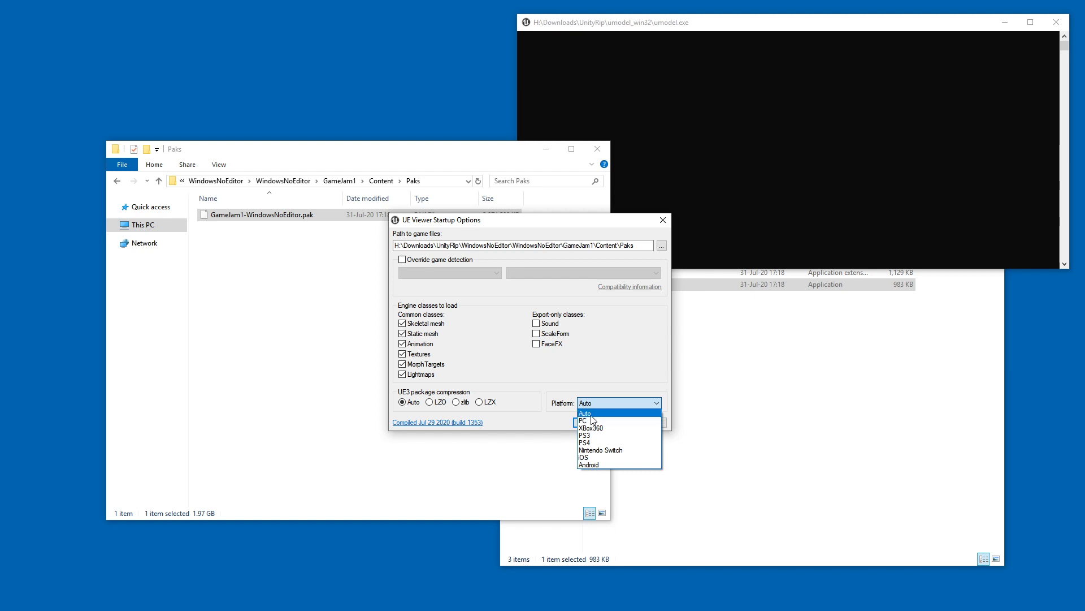
click(589, 413)
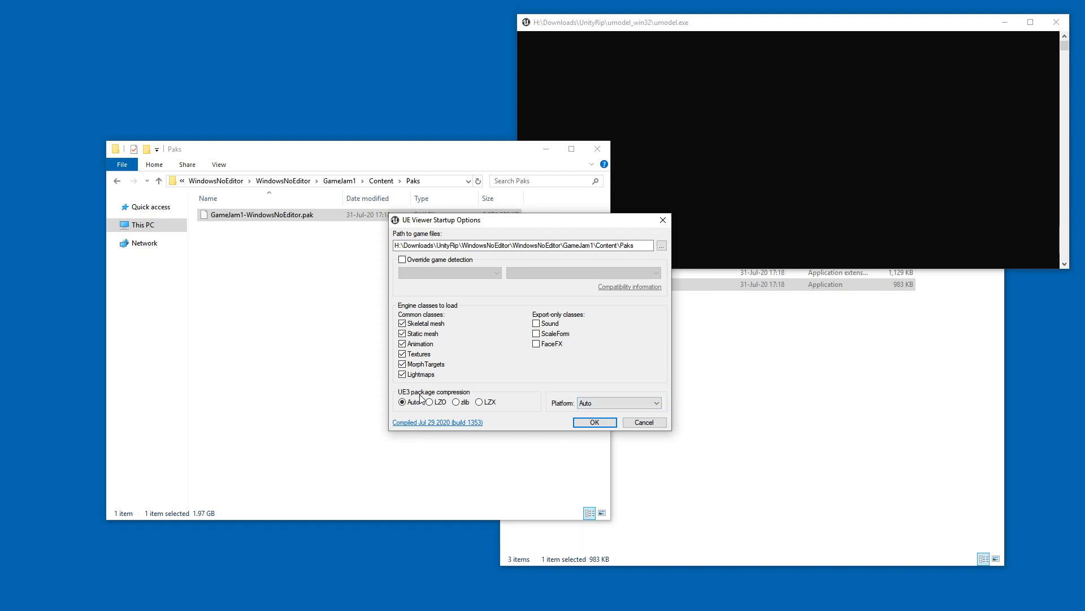
click(456, 403)
click(489, 404)
Tick Sound for export, and try the Unreal engine 4 detection override before turning it off
click(550, 343)
click(435, 260)
click(442, 273)
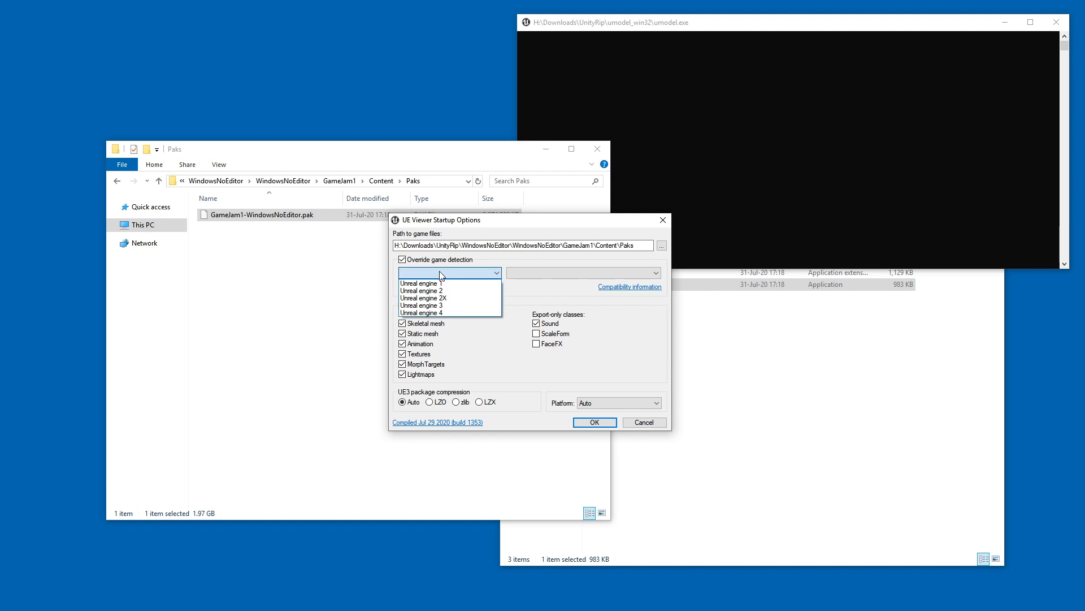
click(430, 313)
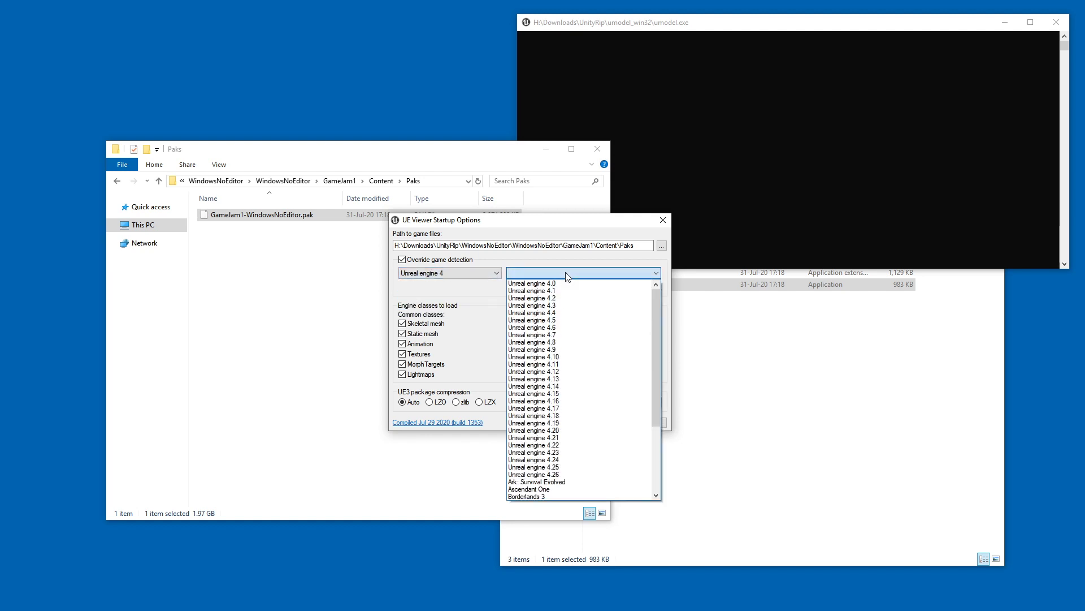
scroll(665, 407, down, 5)
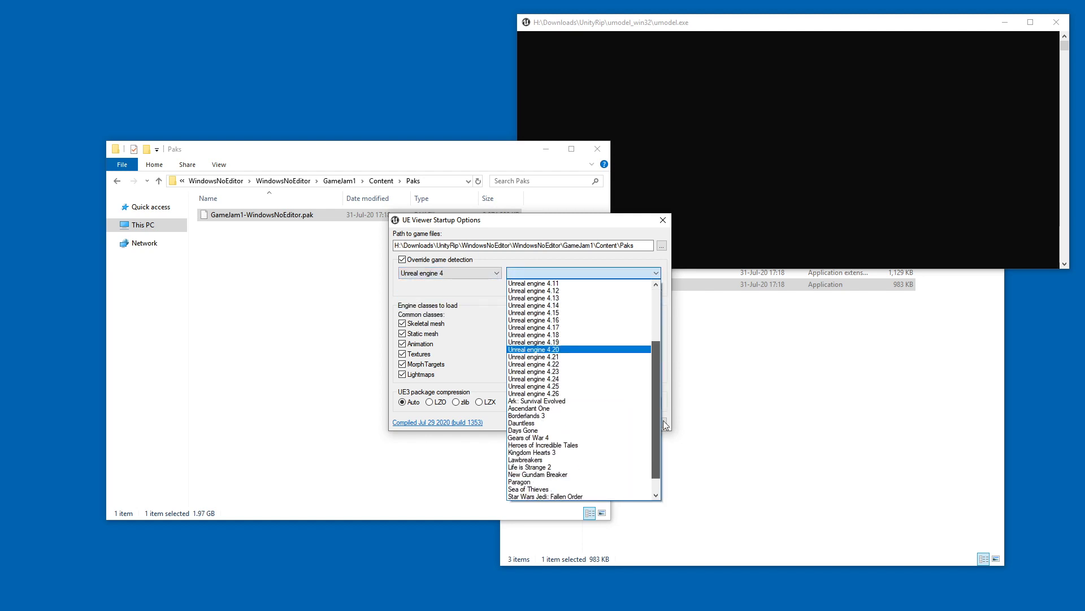
scroll(653, 351, up, 10)
click(439, 260)
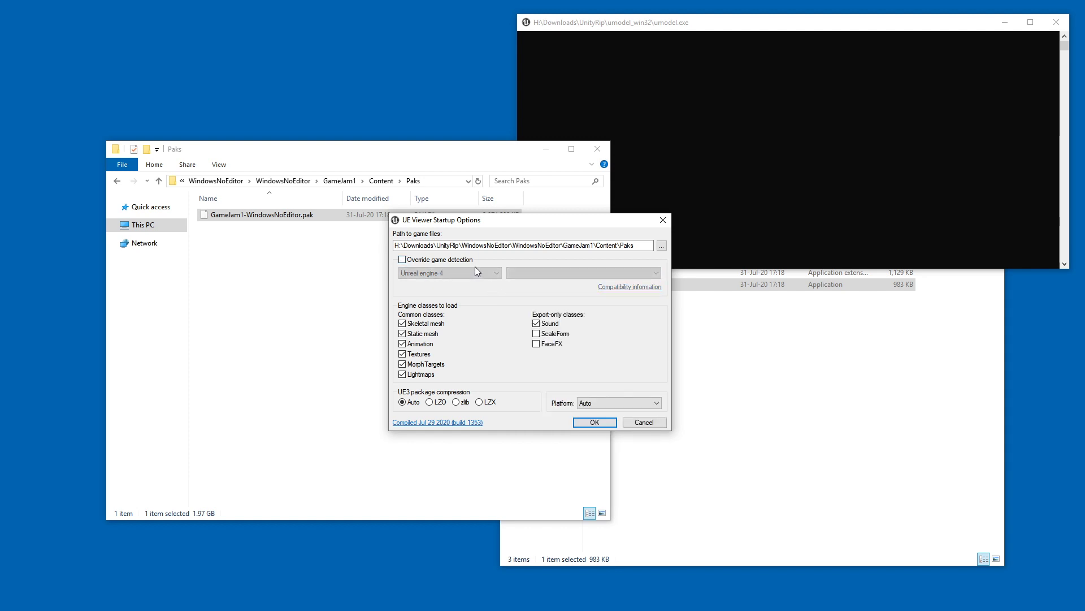
Load the packages and collapse the Engine, Game, GameJam1 and Plugins folders
click(594, 422)
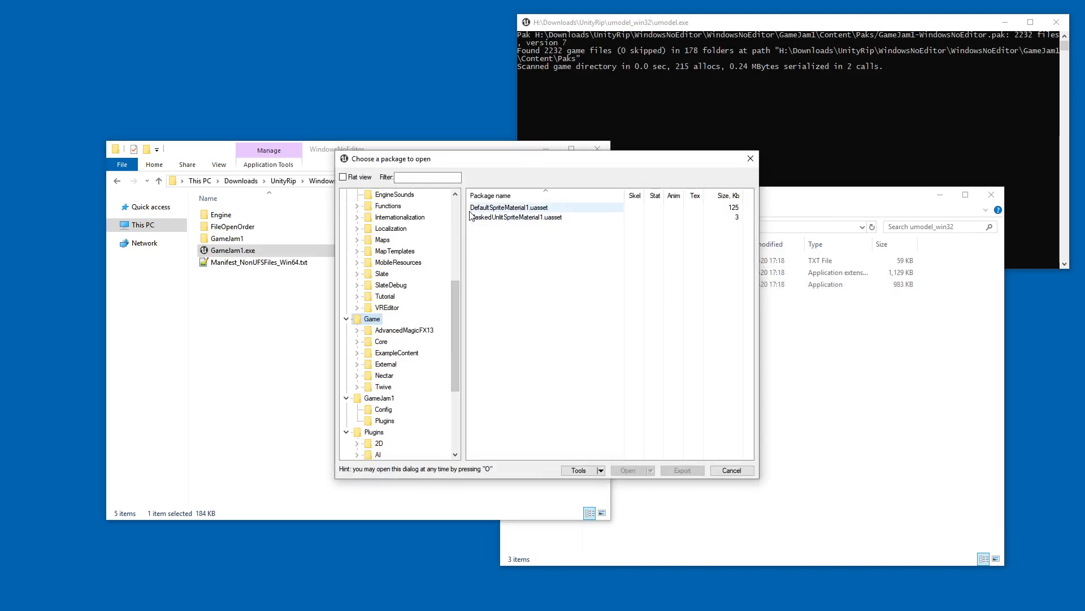
scroll(456, 210, up, 6)
click(367, 195)
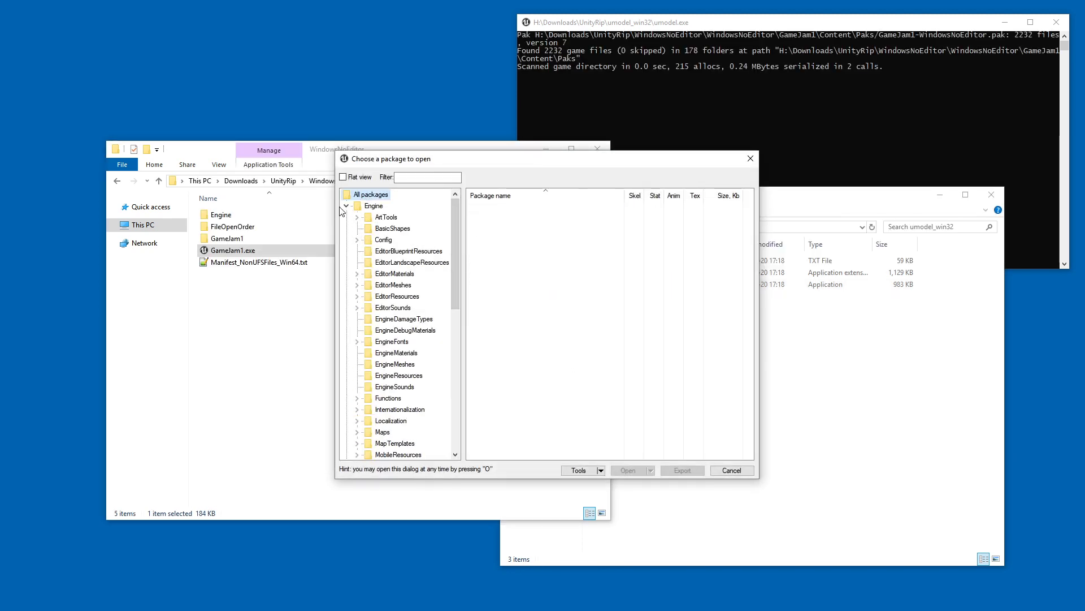
click(346, 206)
click(346, 217)
click(346, 228)
click(346, 239)
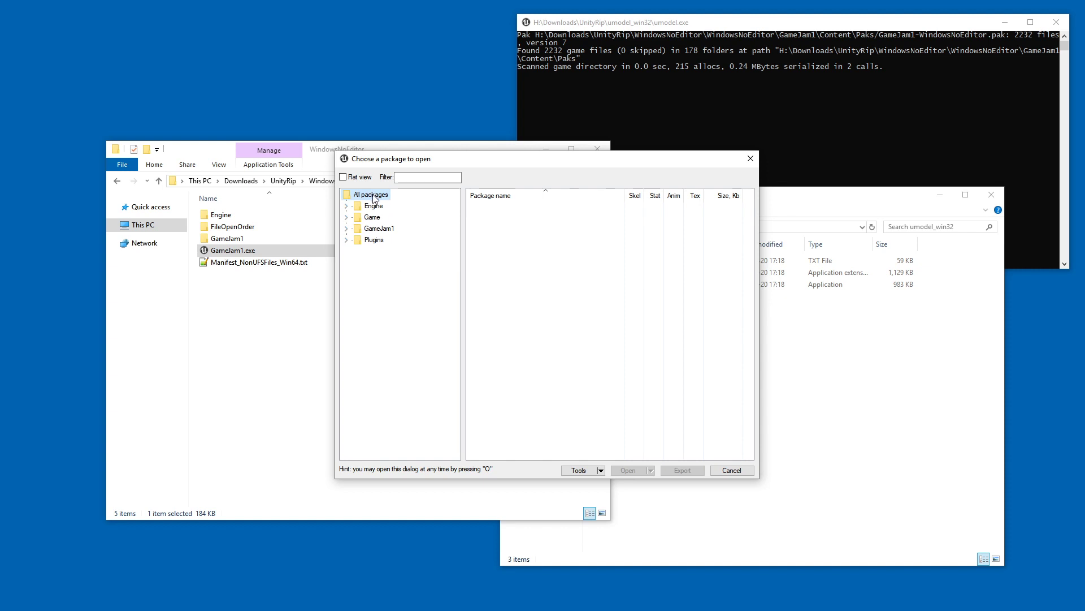
right_click(370, 195)
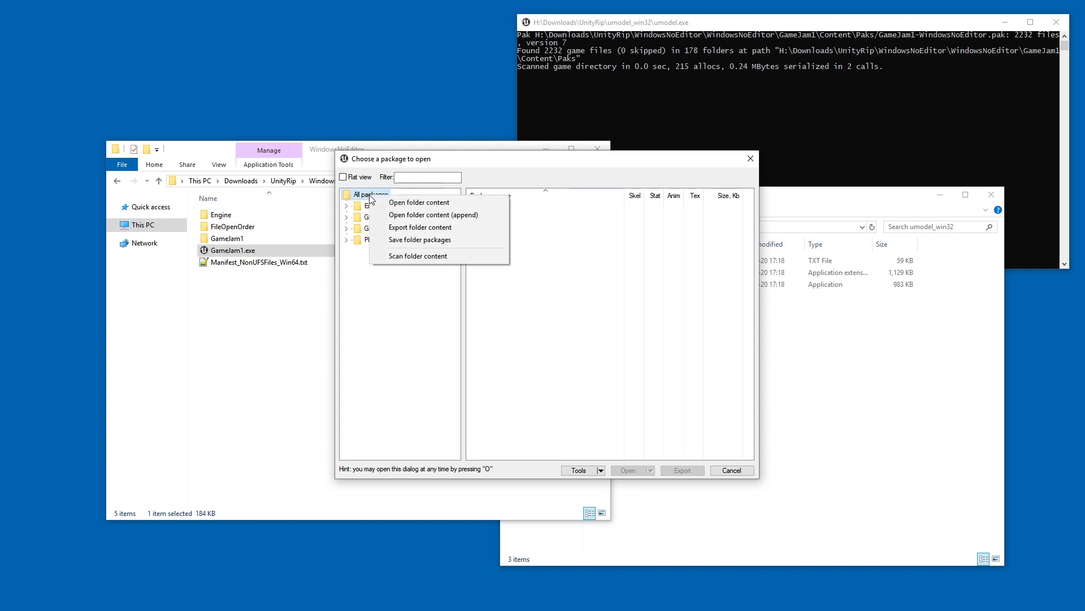
right_click(365, 192)
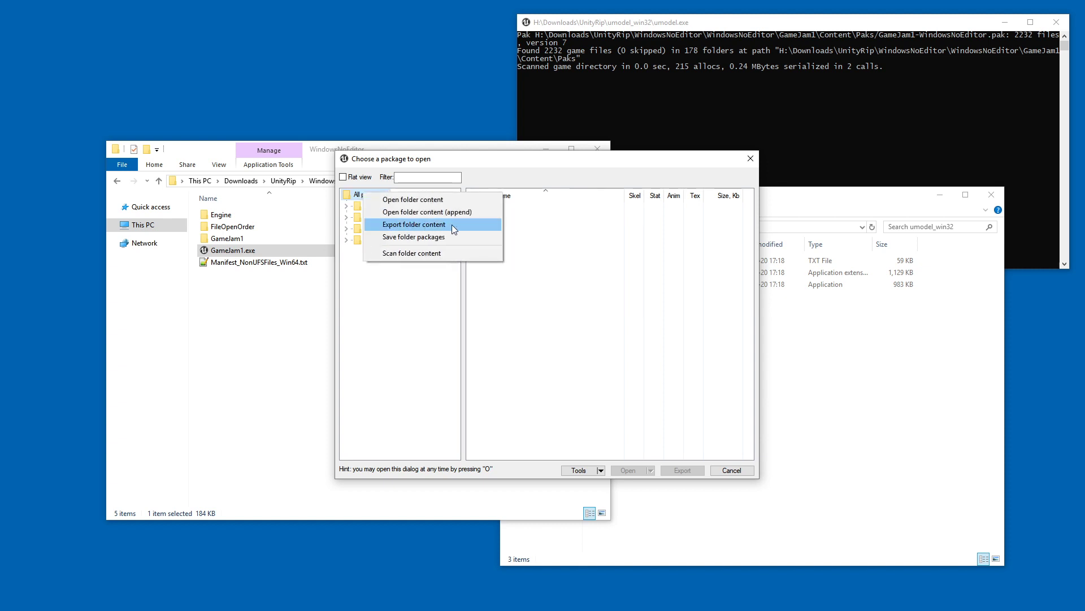
Browse Game > Core's Car, Twive and ArtAssets folders to list the Models3D packages
click(346, 217)
click(359, 240)
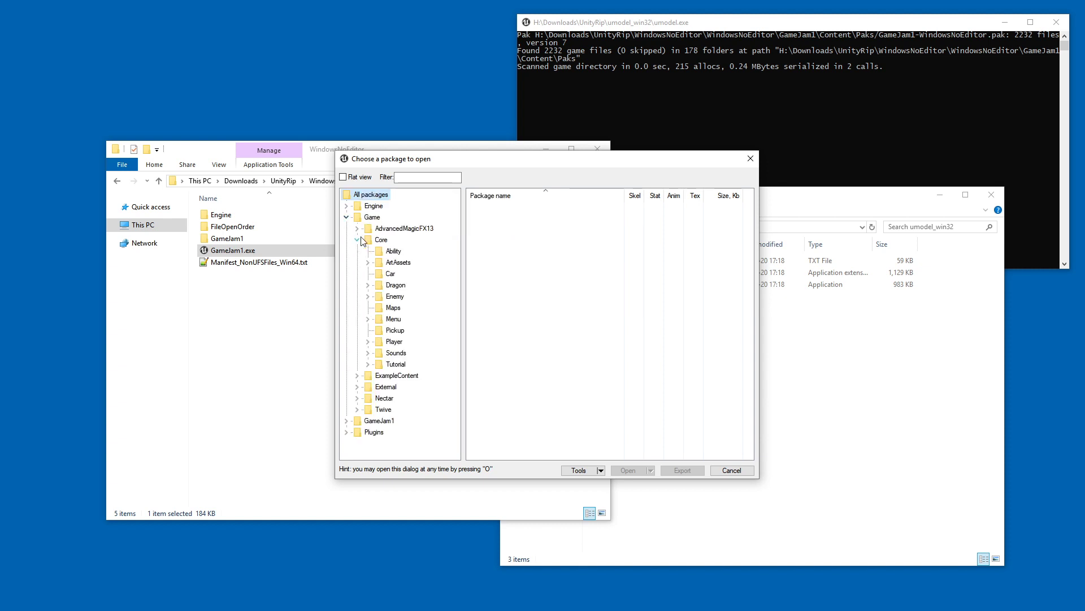
click(389, 274)
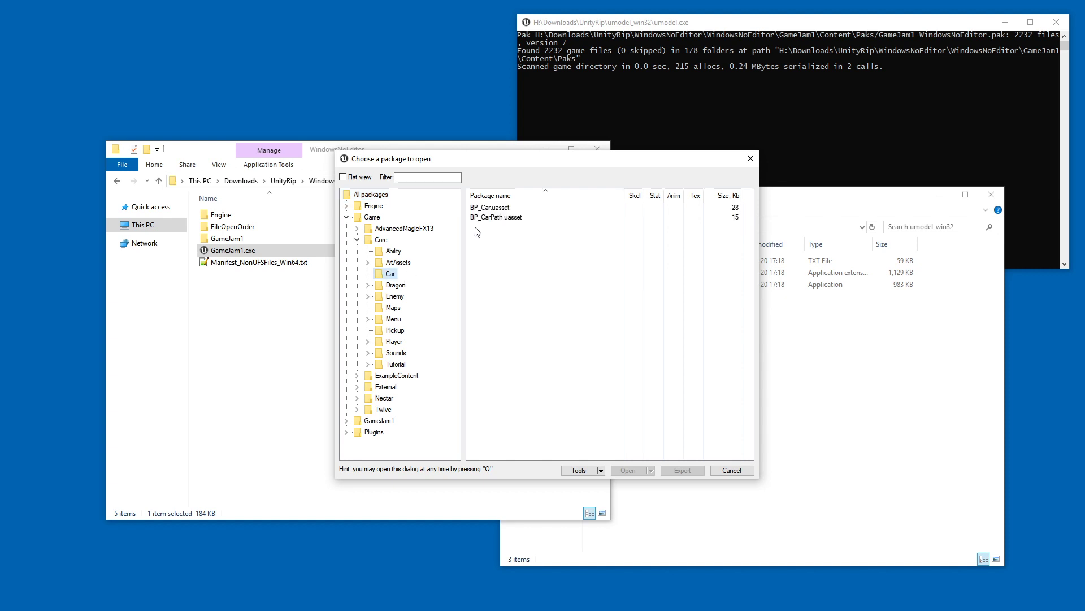
click(368, 263)
click(358, 240)
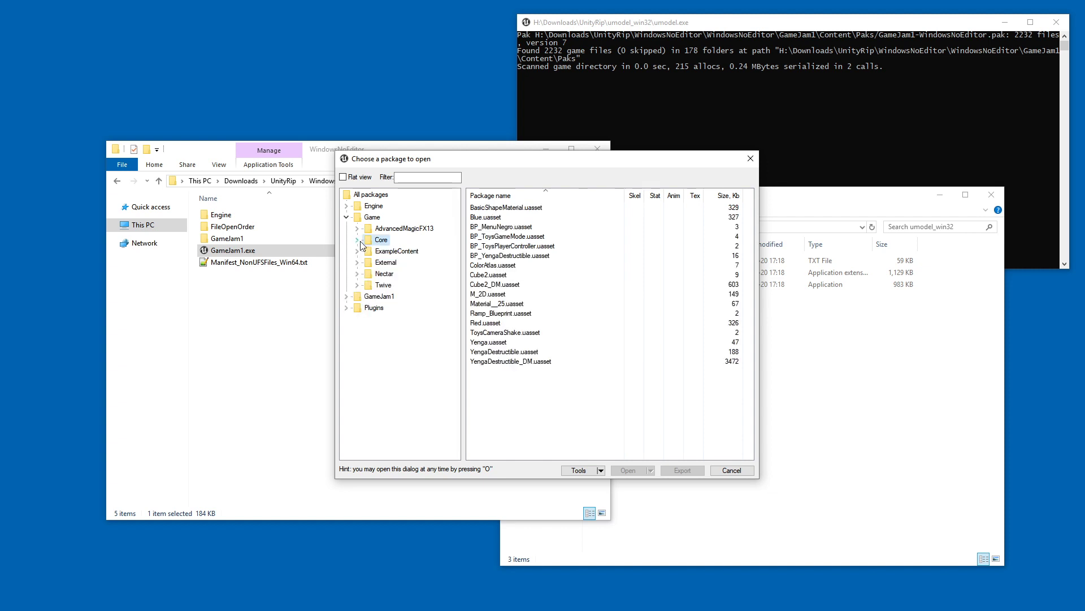
click(358, 285)
click(383, 285)
click(396, 296)
click(357, 285)
click(358, 284)
click(390, 296)
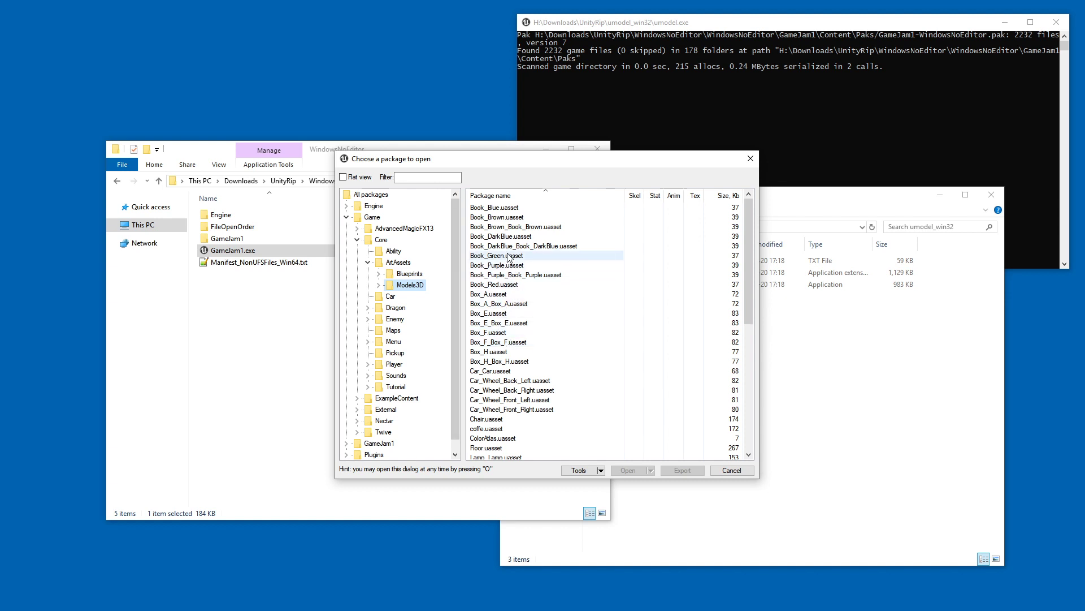
Select Car_Car.uasset and bring up its actions
scroll(502, 259, down, 7)
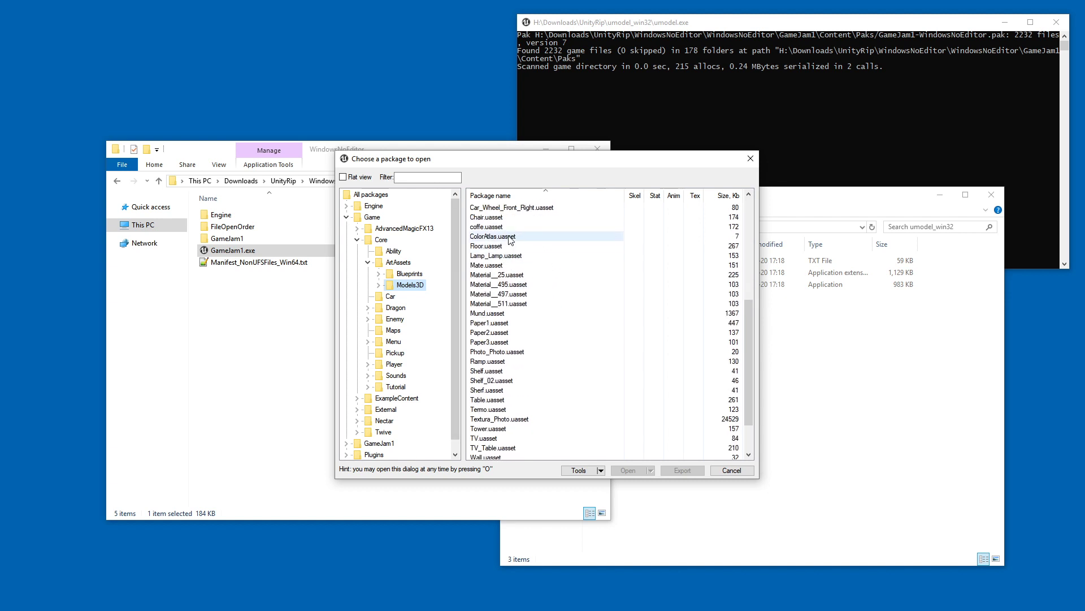
scroll(502, 259, up, 3)
click(501, 257)
right_click(500, 259)
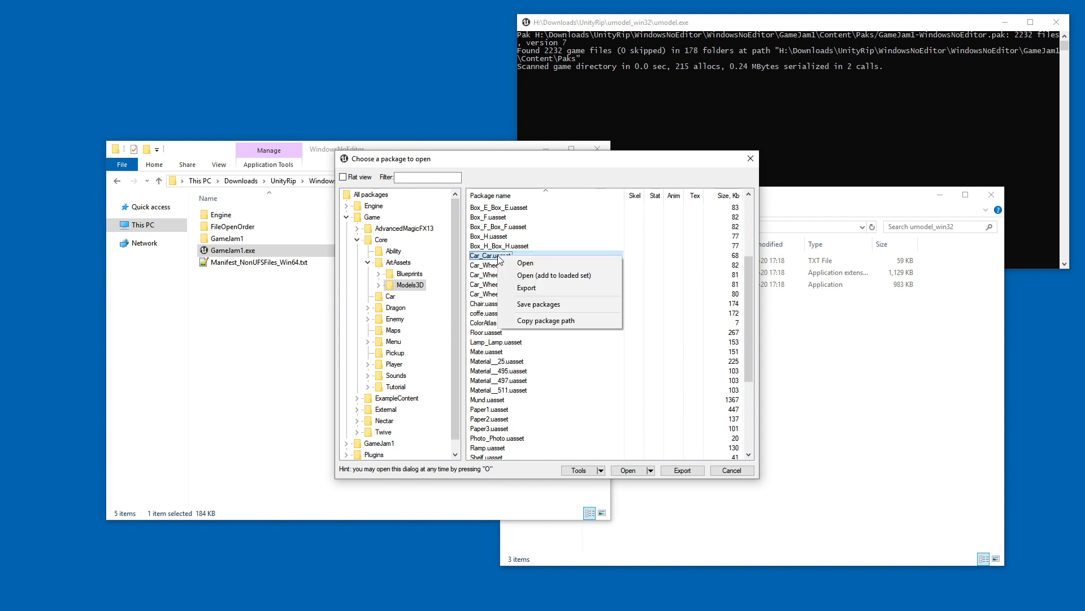
Start exporting Car_Car and open the Properties of GameJam1.exe
click(538, 289)
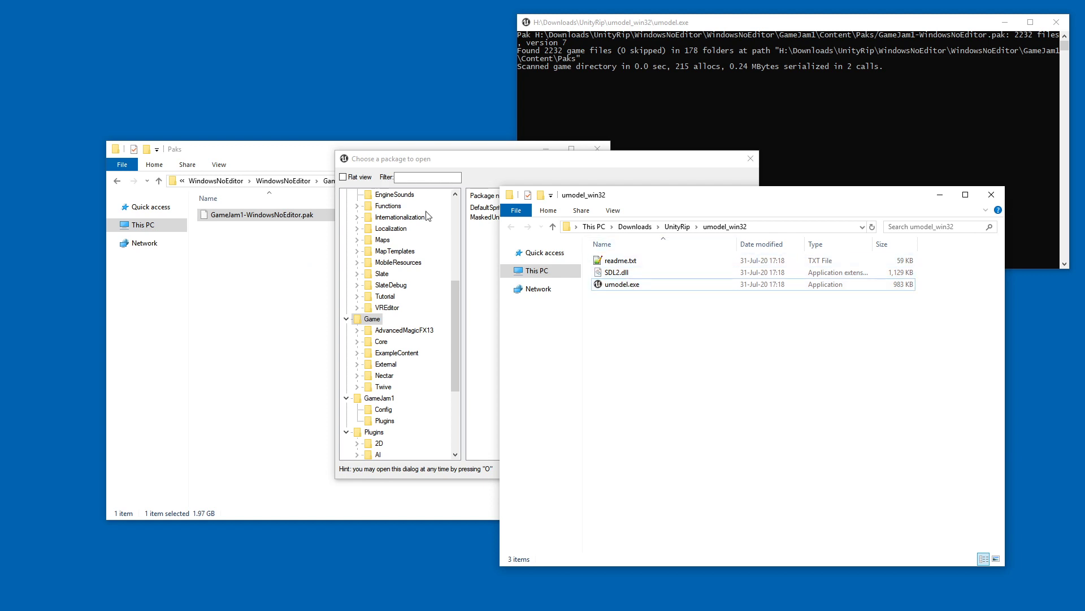
click(315, 290)
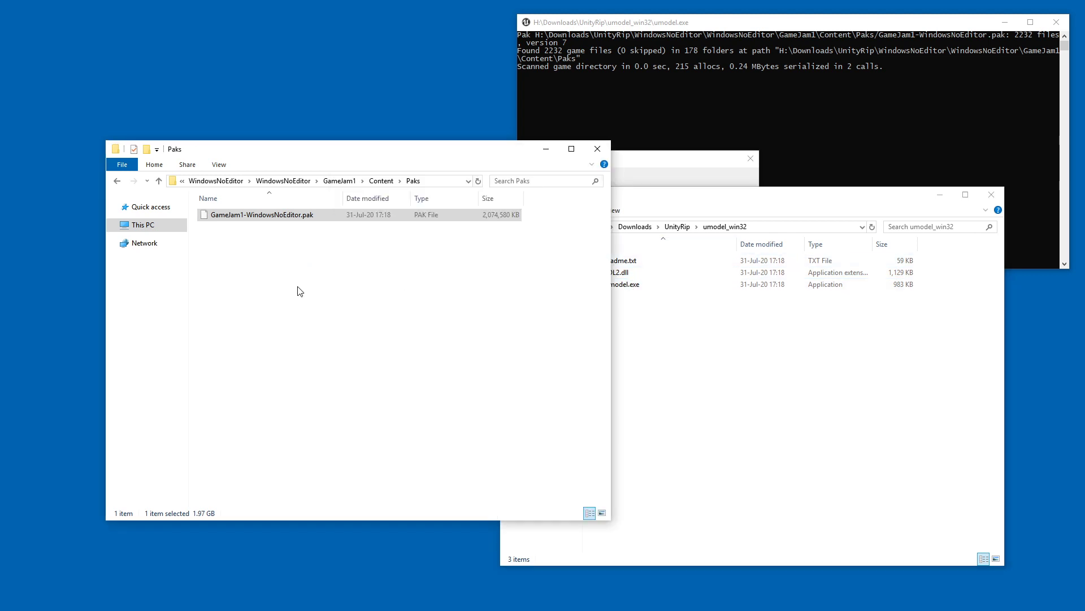
click(285, 180)
click(261, 251)
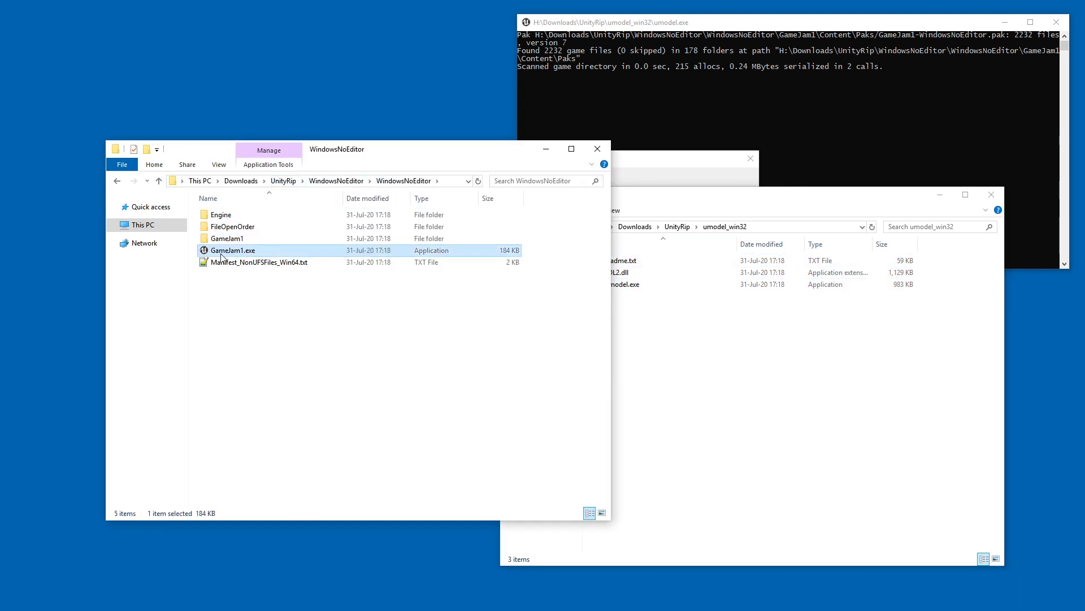
right_click(263, 251)
click(241, 451)
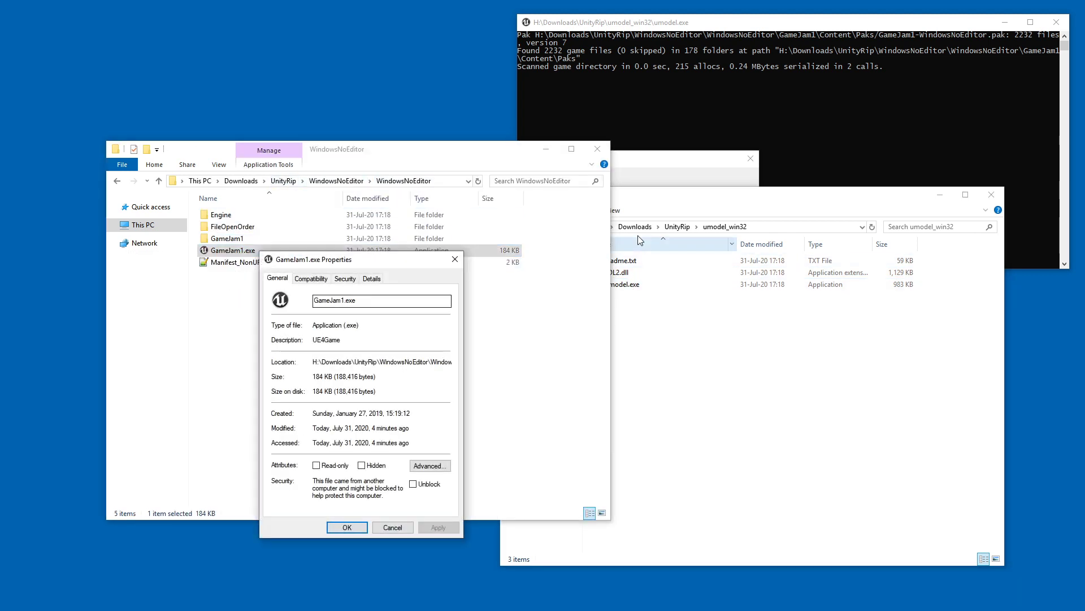
Confirm file version 4.21.2.0 in Details, then export with Unreal engine 4.21
drag(317, 252, 405, 229)
click(462, 248)
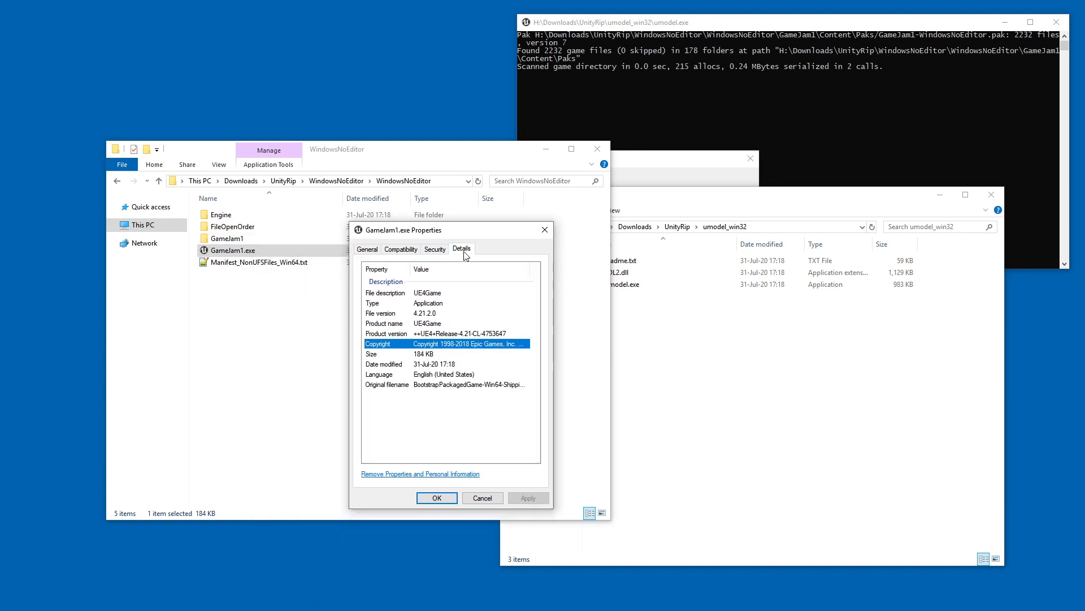
click(424, 315)
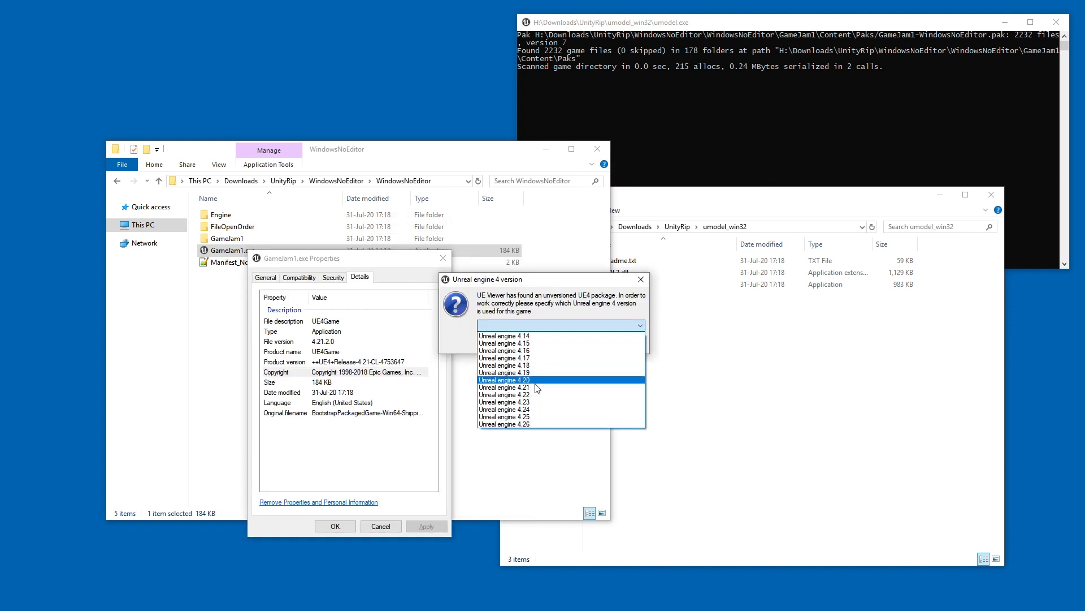
click(536, 388)
click(569, 346)
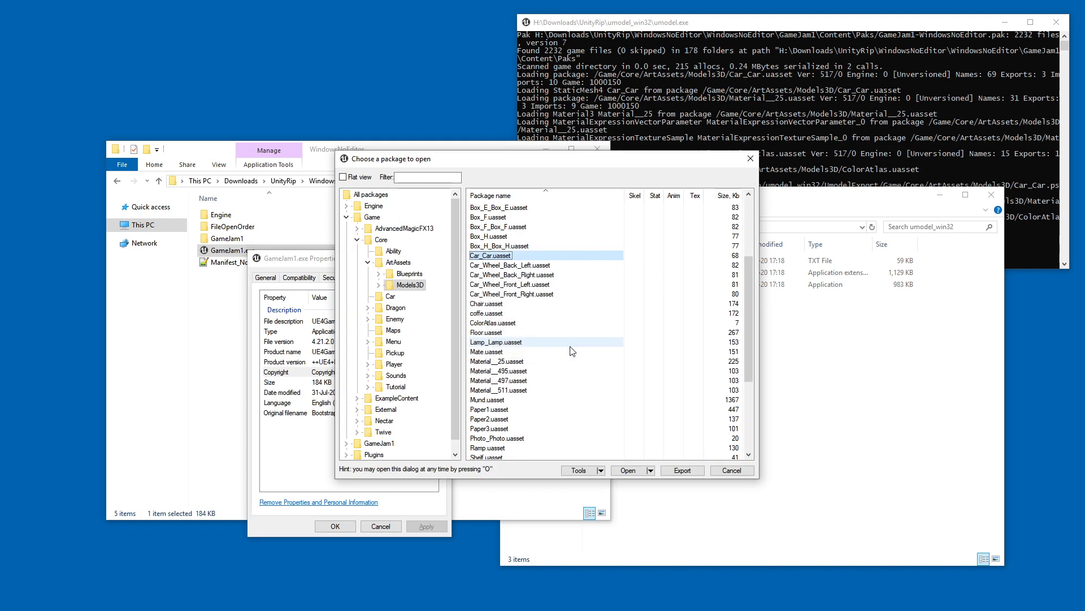
Open UmodelExport > Game > Core > ArtAssets > Models3D, and preview ColorAtlas.tga before closing it
click(807, 374)
click(694, 296)
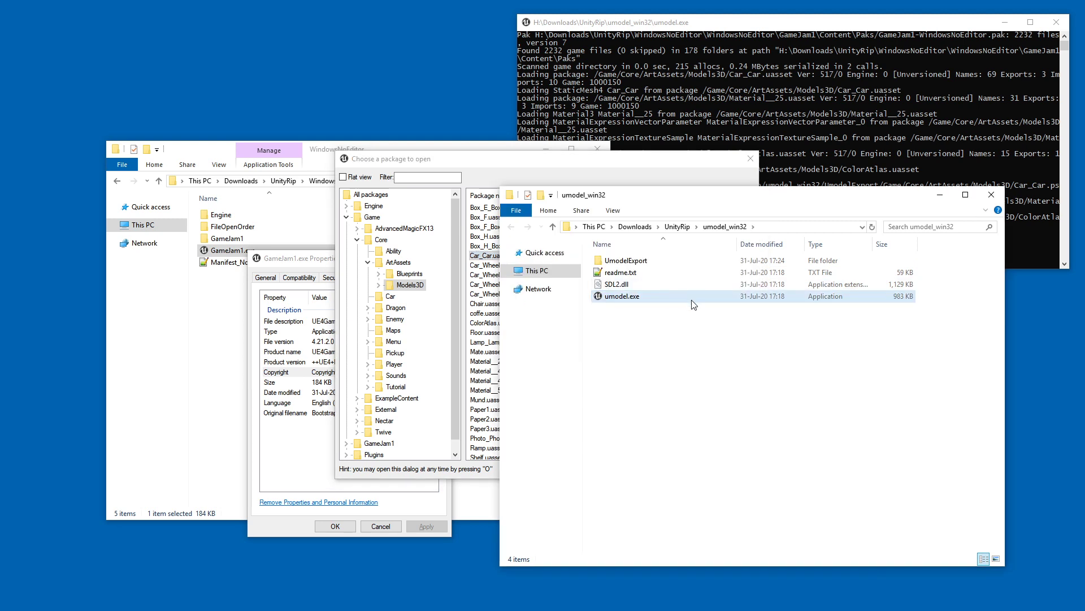
double_click(643, 263)
double_click(643, 263)
double_click(644, 262)
double_click(643, 263)
double_click(644, 263)
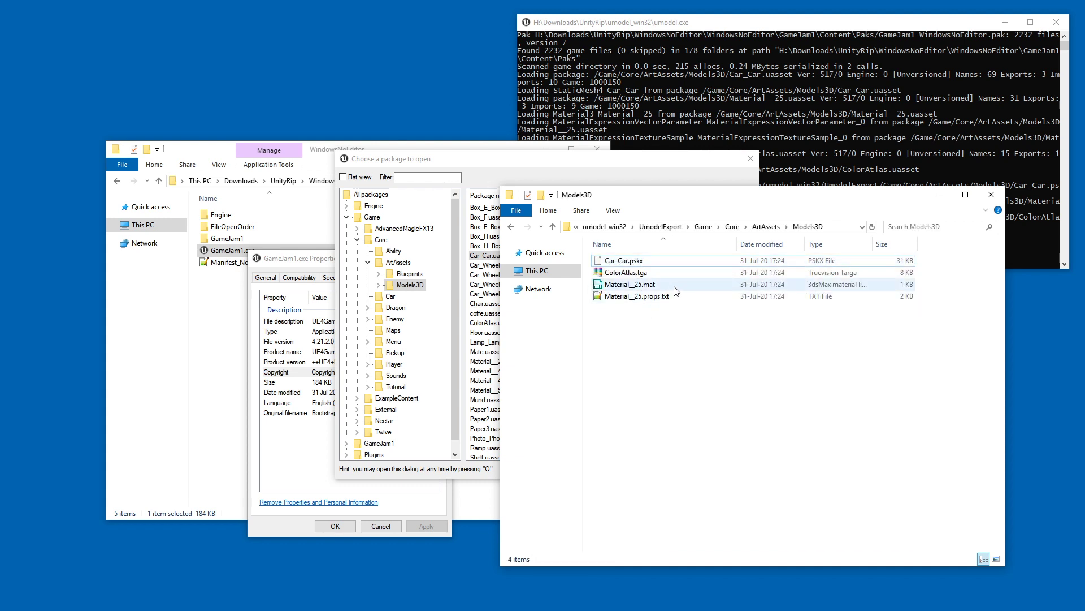
double_click(625, 273)
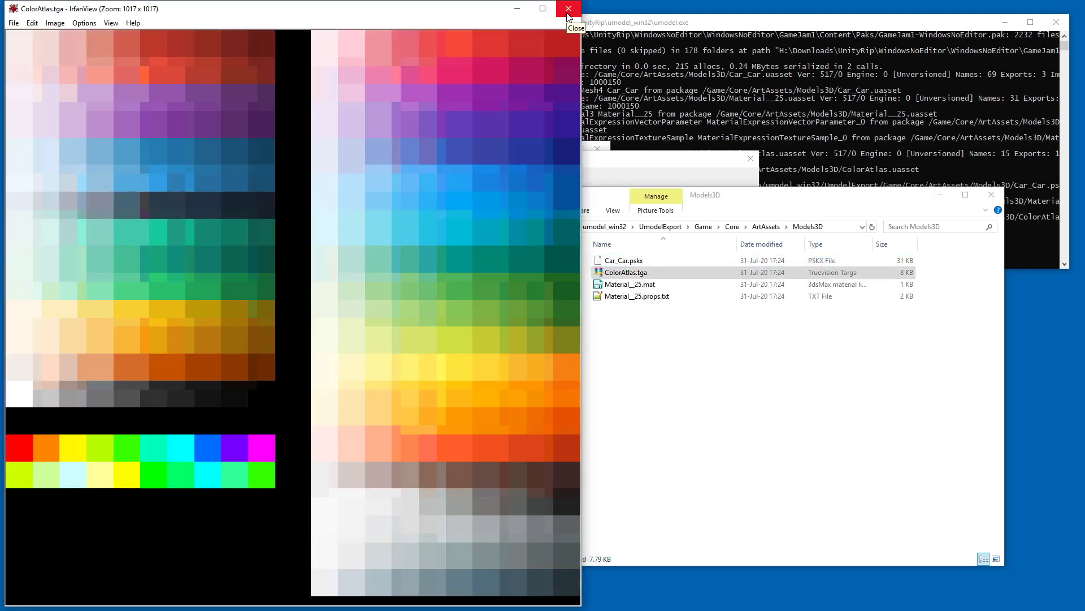
click(569, 9)
Export the content of all 635 packages: skeletal and static meshes as glTF 2.0, textures as TGA
click(377, 193)
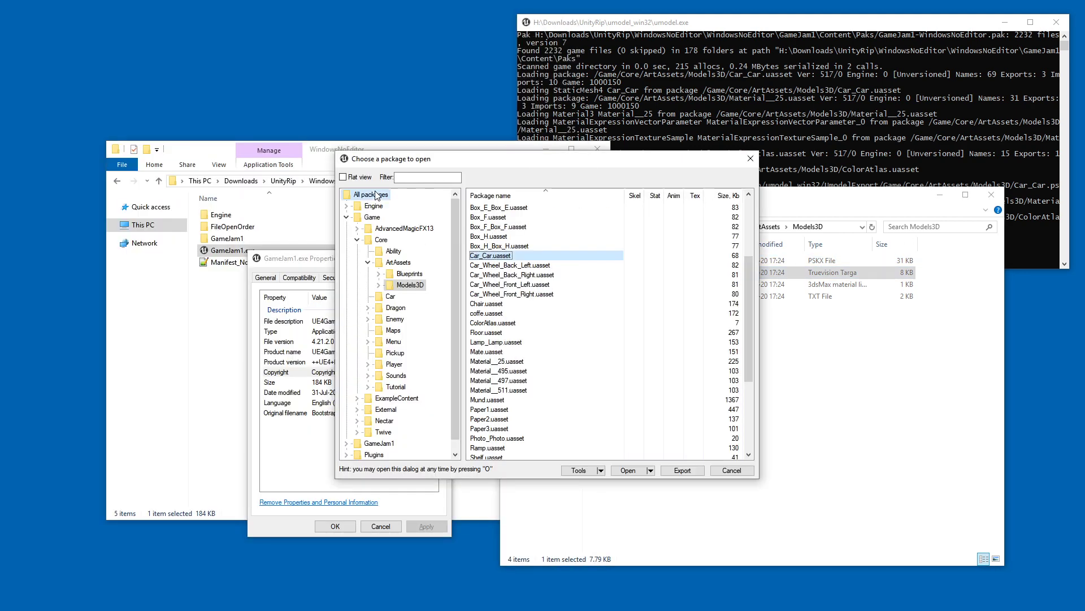
right_click(374, 195)
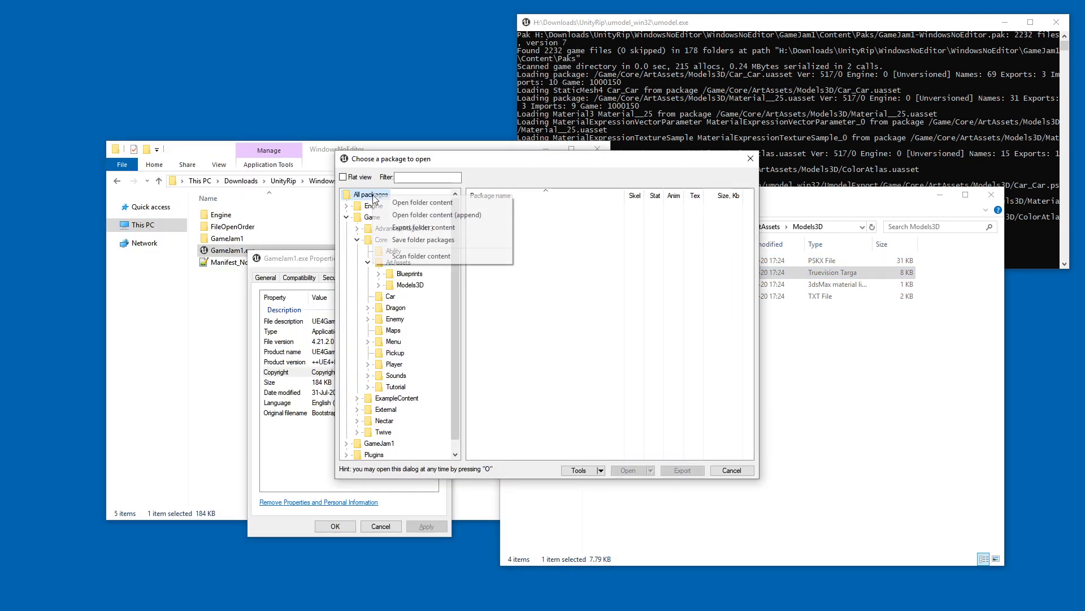
click(411, 227)
click(534, 352)
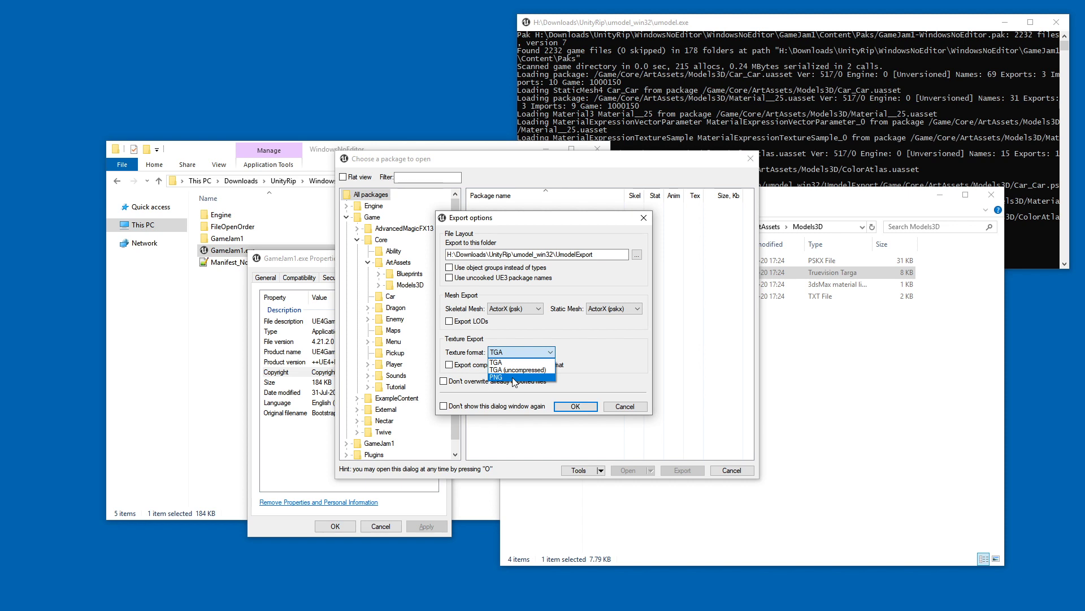
click(521, 353)
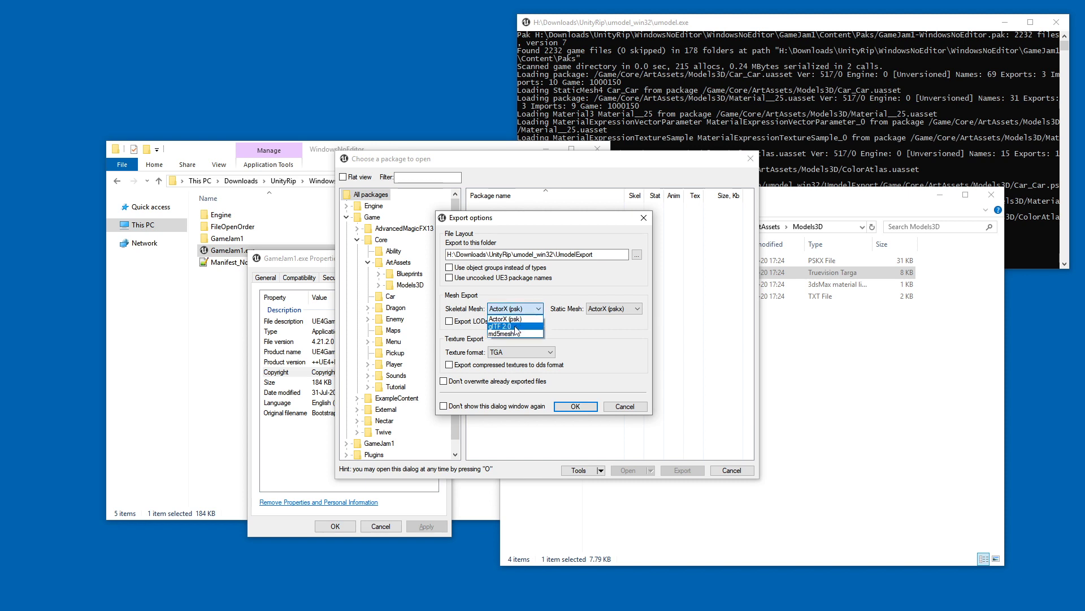
click(505, 327)
click(619, 309)
click(608, 327)
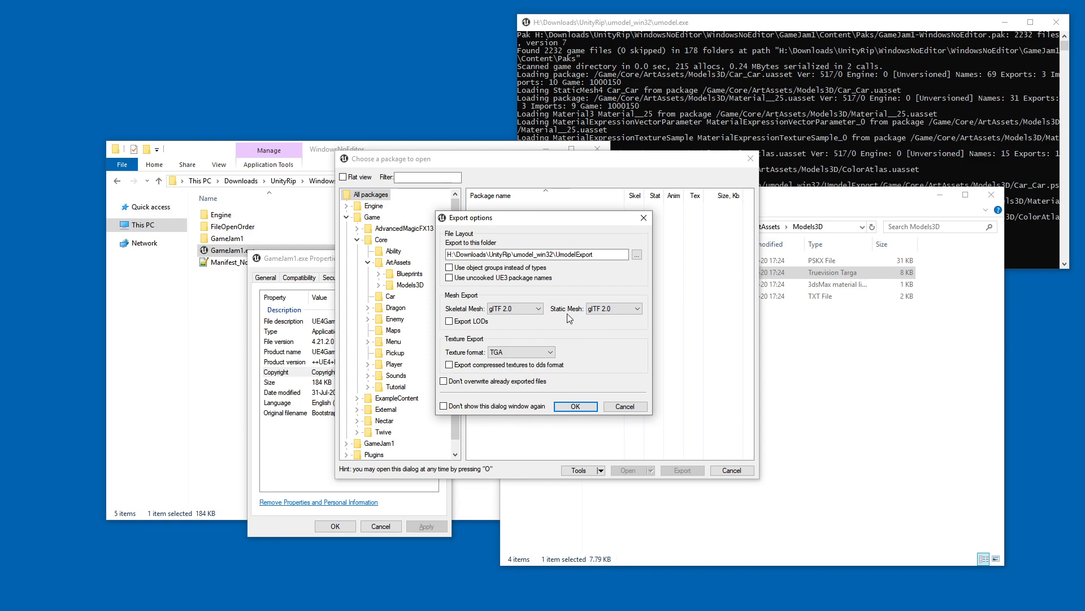
click(577, 406)
Check the export log, then take the export folder window back up to UmodelExport
click(664, 71)
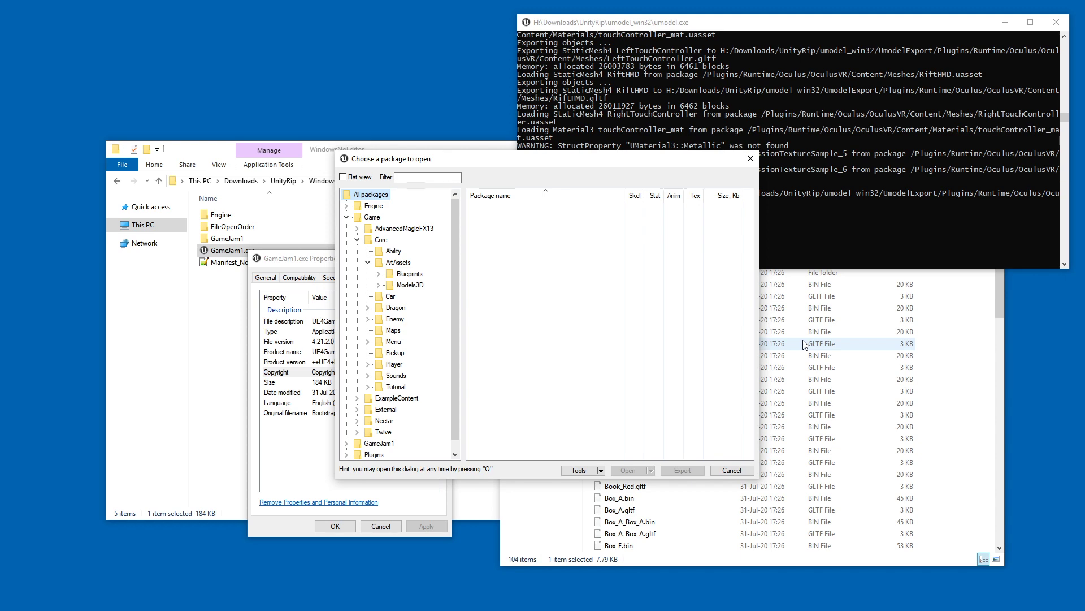
click(945, 345)
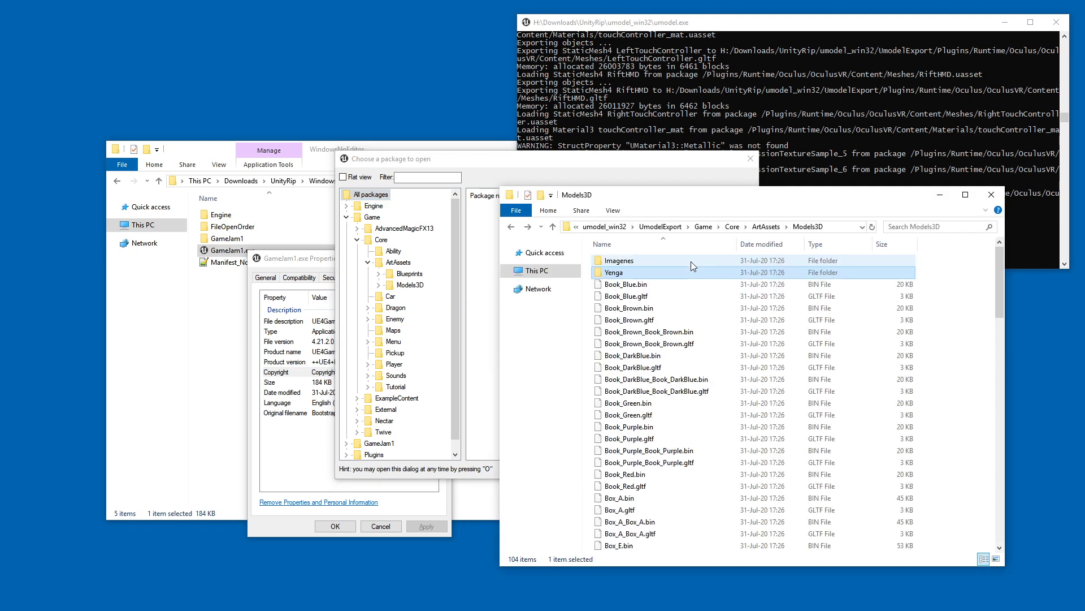
double_click(691, 260)
click(683, 225)
click(683, 225)
Look through Plugins > 2D > Paper2D > Content > PlaceholderTextures, then return to Plugins
double_click(626, 284)
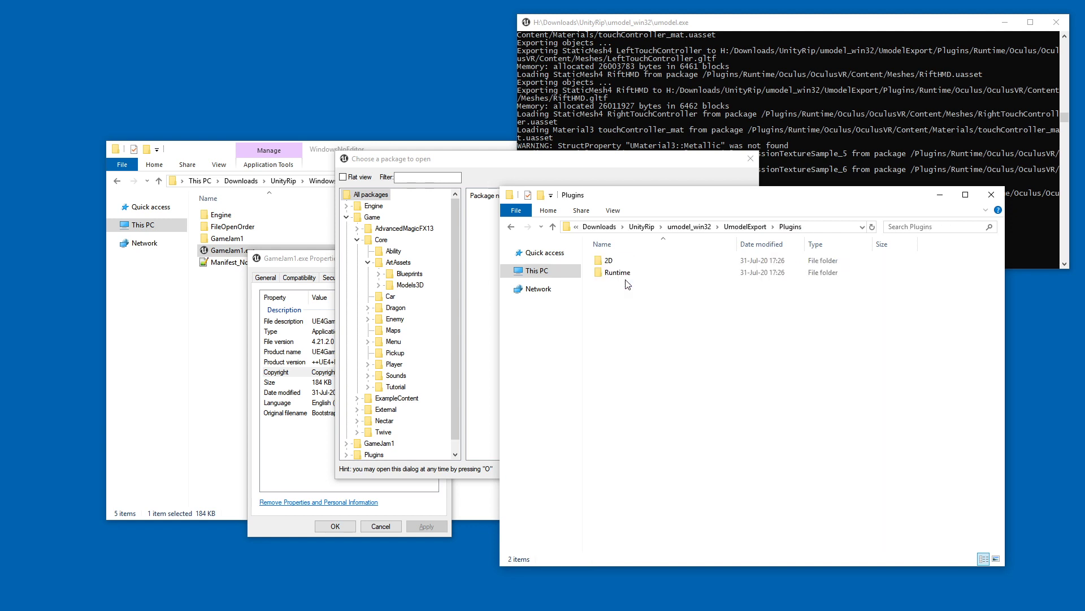
double_click(614, 261)
double_click(627, 261)
double_click(632, 263)
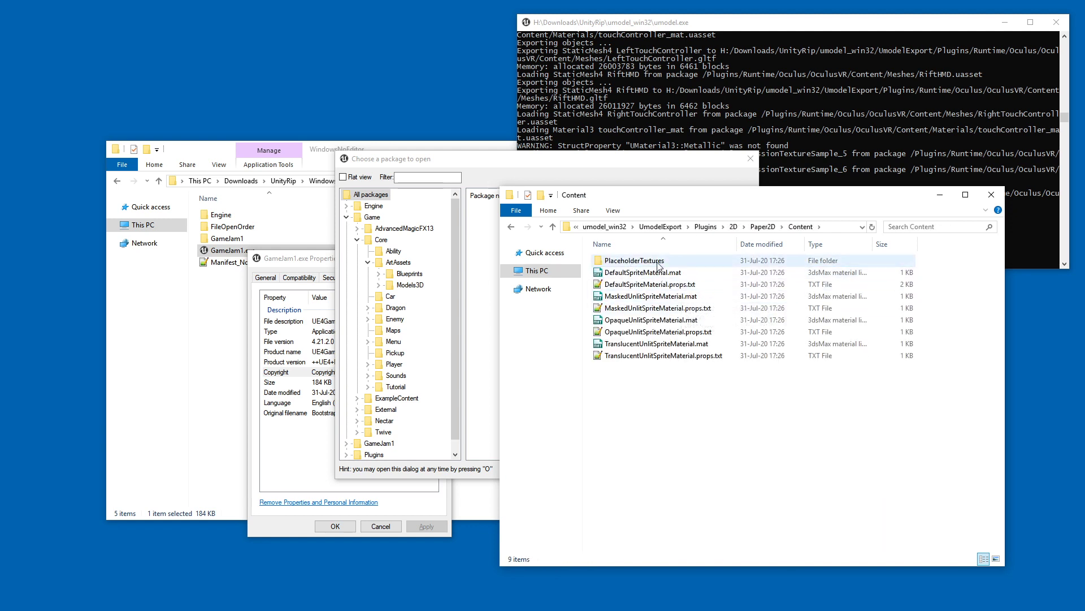
double_click(633, 261)
key(alt+Left)
key(alt+Left)
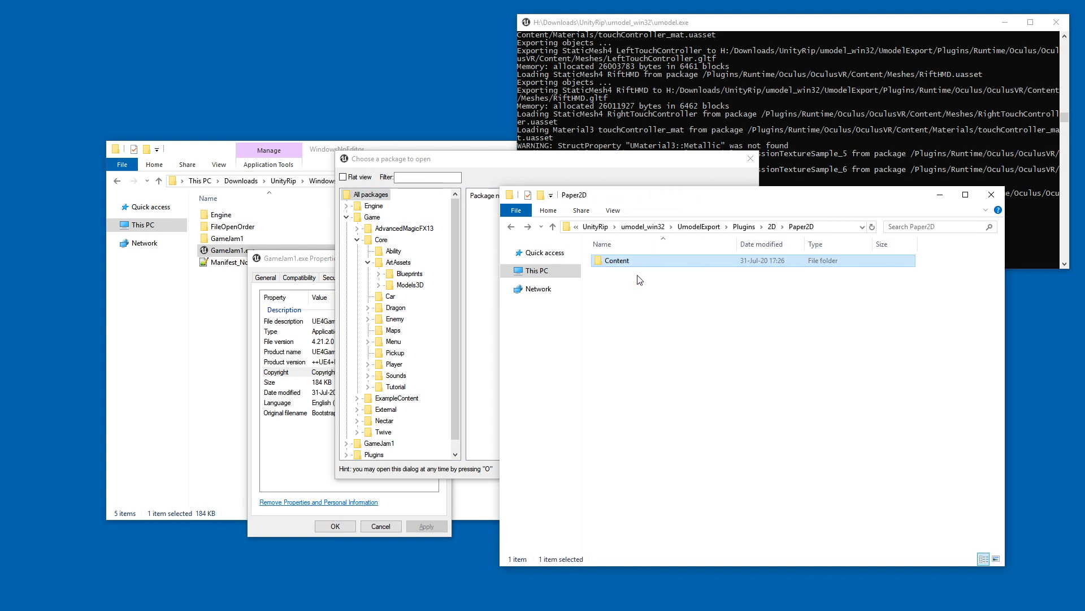
key(alt+Left)
key(alt+Left)
Open Runtime > Oculus > OculusVR > Content > Meshes and select all eight exported mesh files
double_click(636, 274)
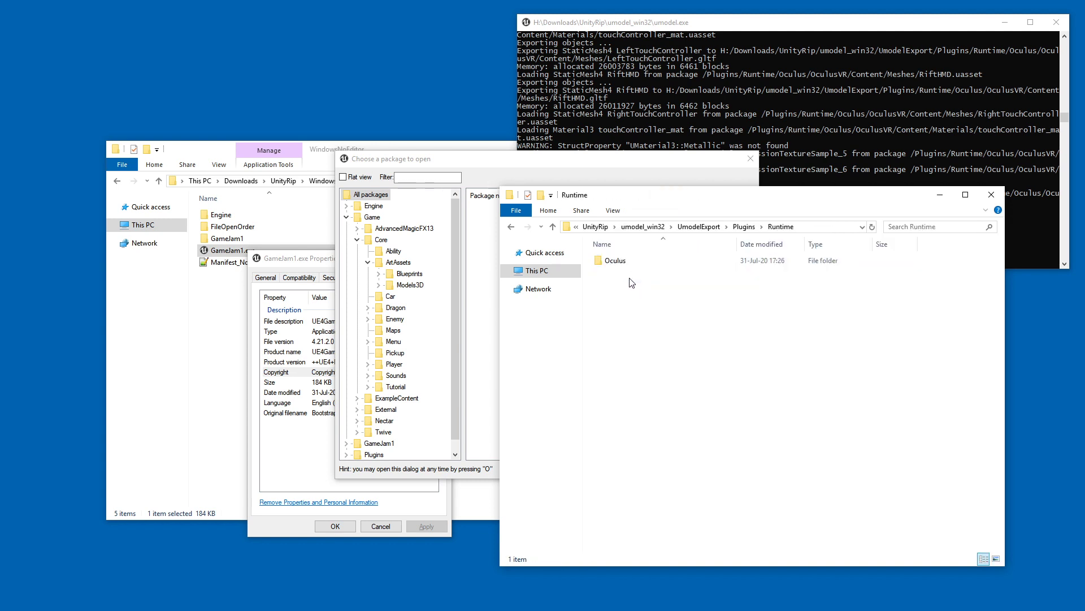
double_click(649, 263)
double_click(649, 263)
double_click(649, 263)
click(649, 263)
double_click(652, 271)
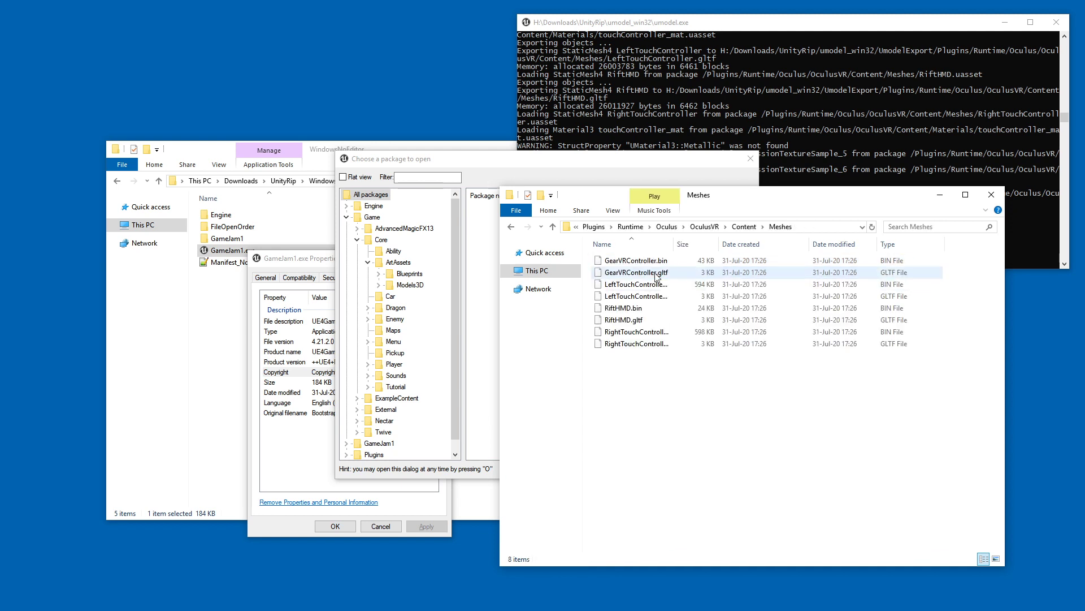
key(ctrl+a)
Preview GearVRController_Normal.tga from the OculusVR Textures folder, then close the preview
key(alt+Left)
double_click(636, 284)
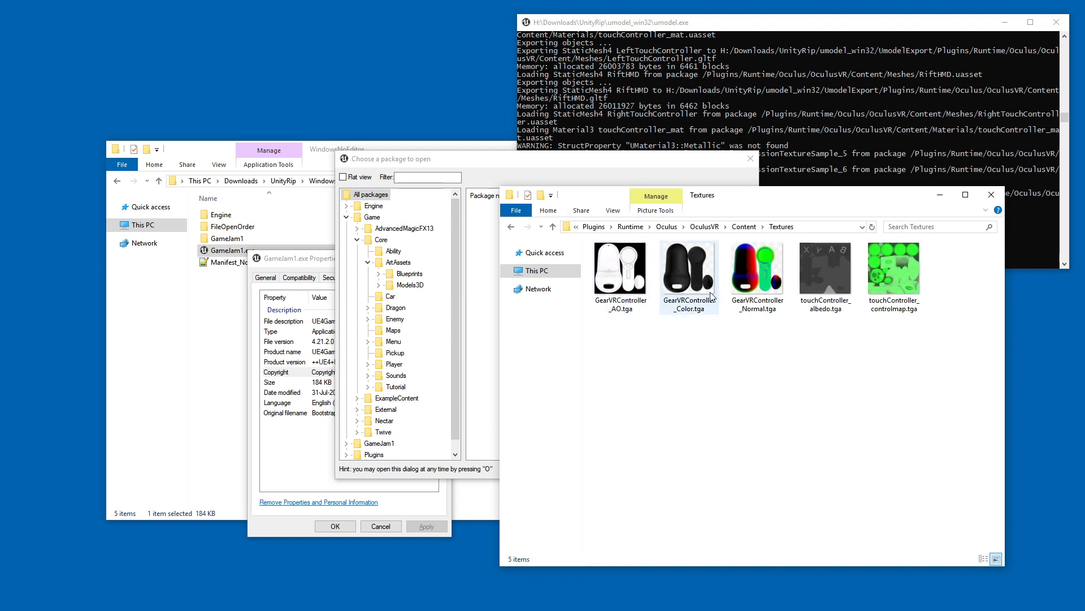
double_click(757, 271)
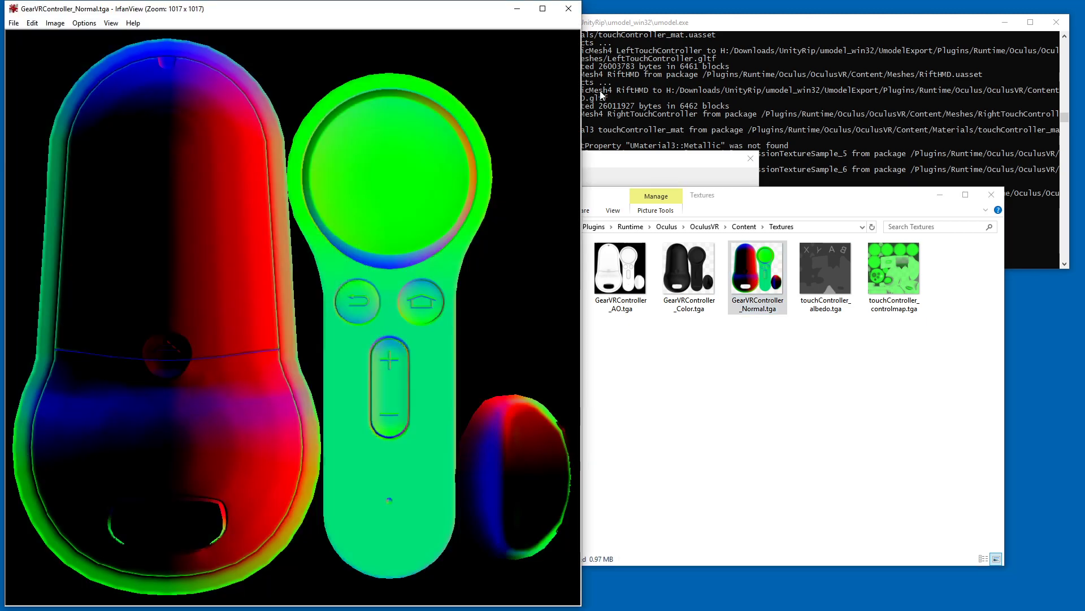
click(568, 9)
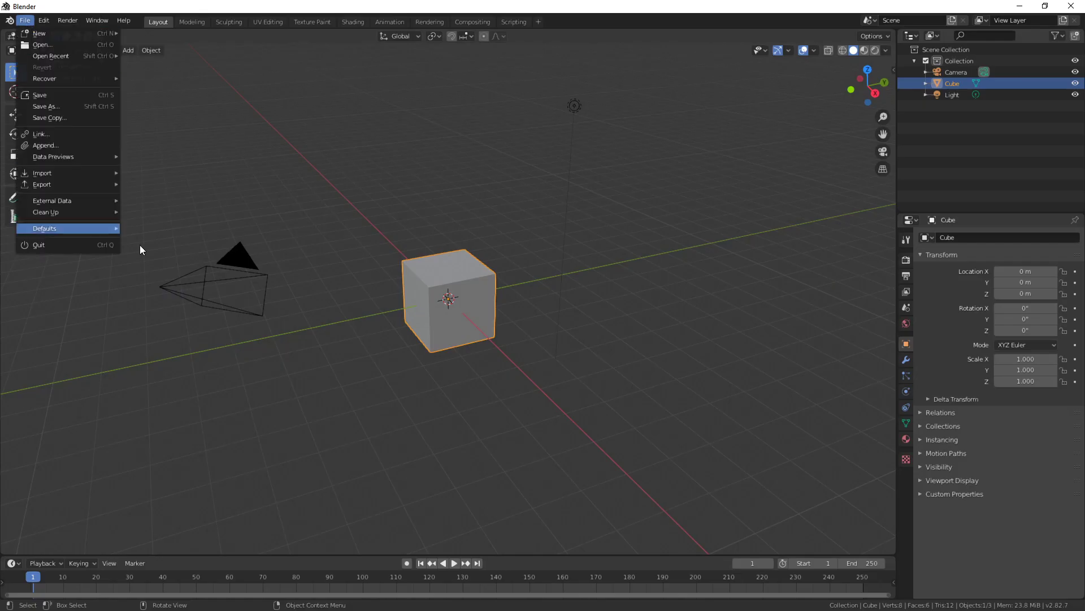
Import GearVRController.gltf from the exported Meshes folder as glTF 2.0
mouse_move(99, 169)
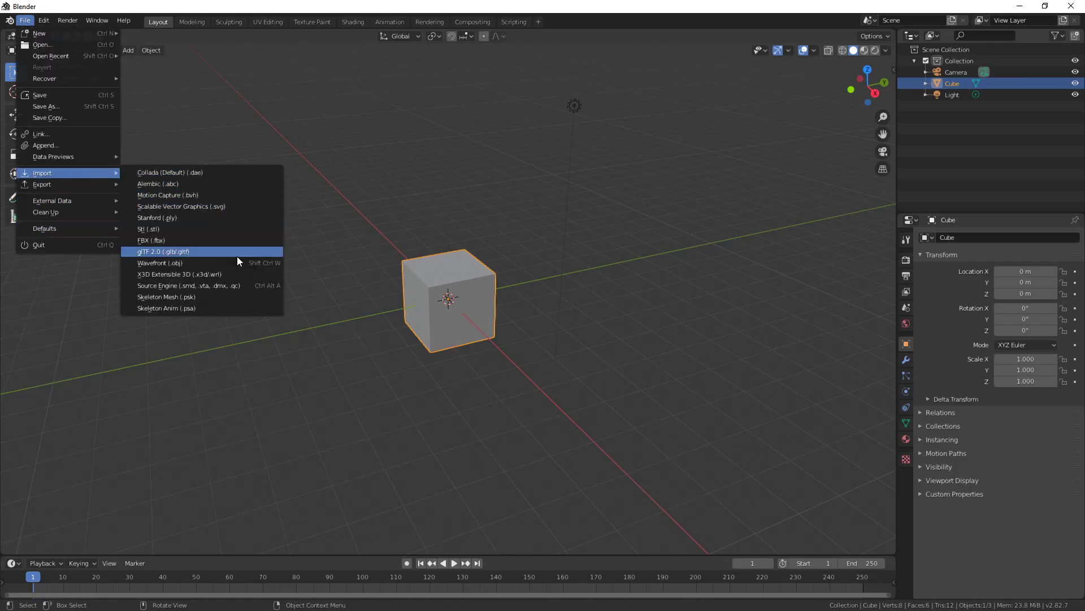
click(194, 253)
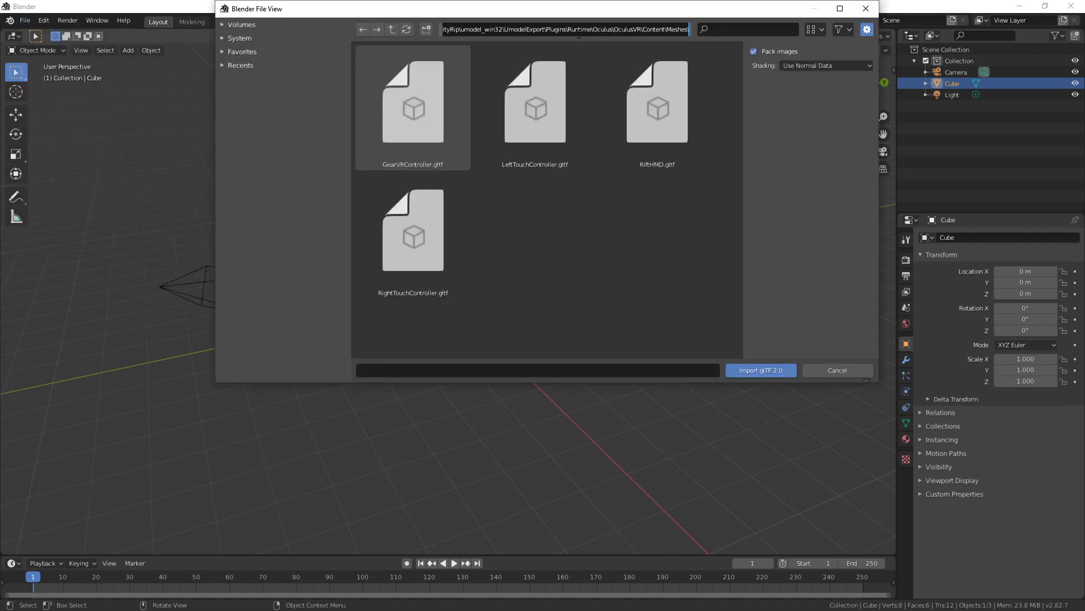
click(579, 34)
key(Return)
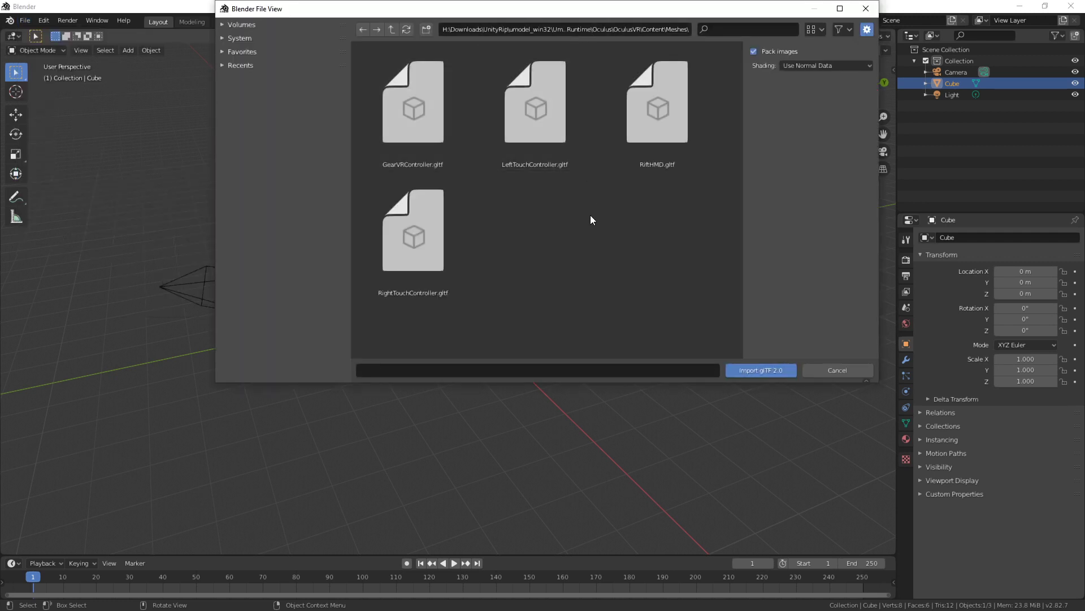
double_click(428, 114)
Delete the default cube and scale the controller up by 100 (s100)
key(Delete)
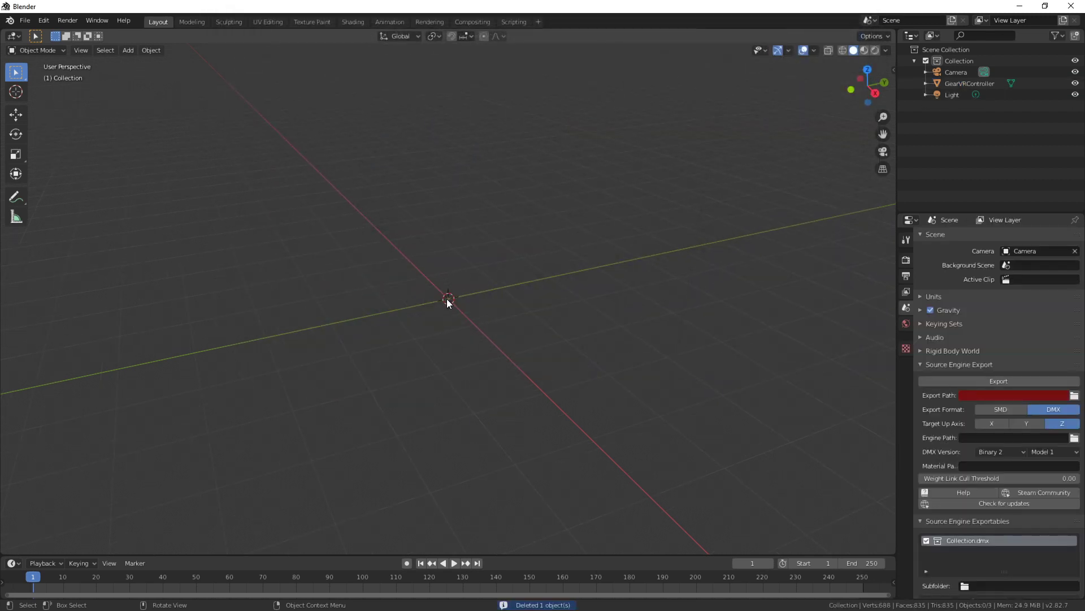
scroll(448, 300, down, 3)
text(s)
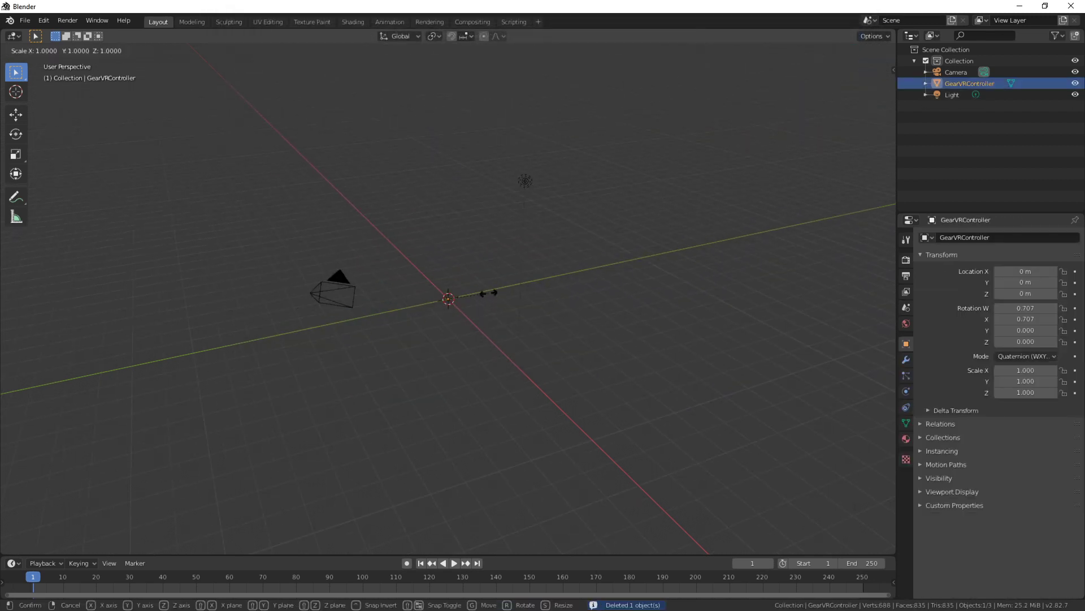
text(100)
key(Return)
middle_drag(426, 361, 576, 290)
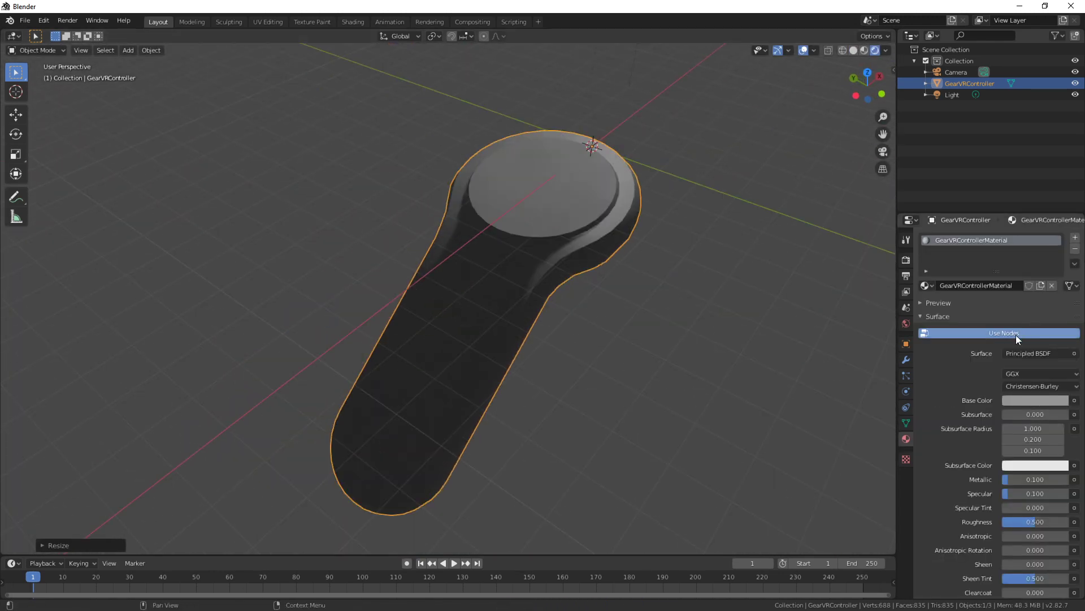
Feed the material's Base Color from an Image Texture loaded with GearVRController_Color.tga
click(1016, 334)
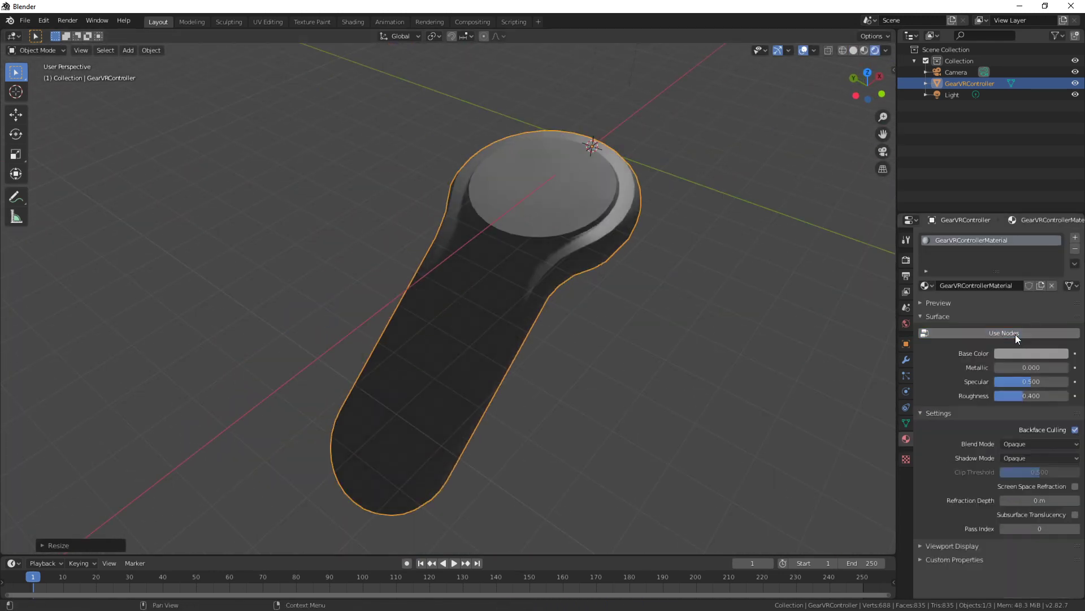
click(985, 333)
click(1074, 400)
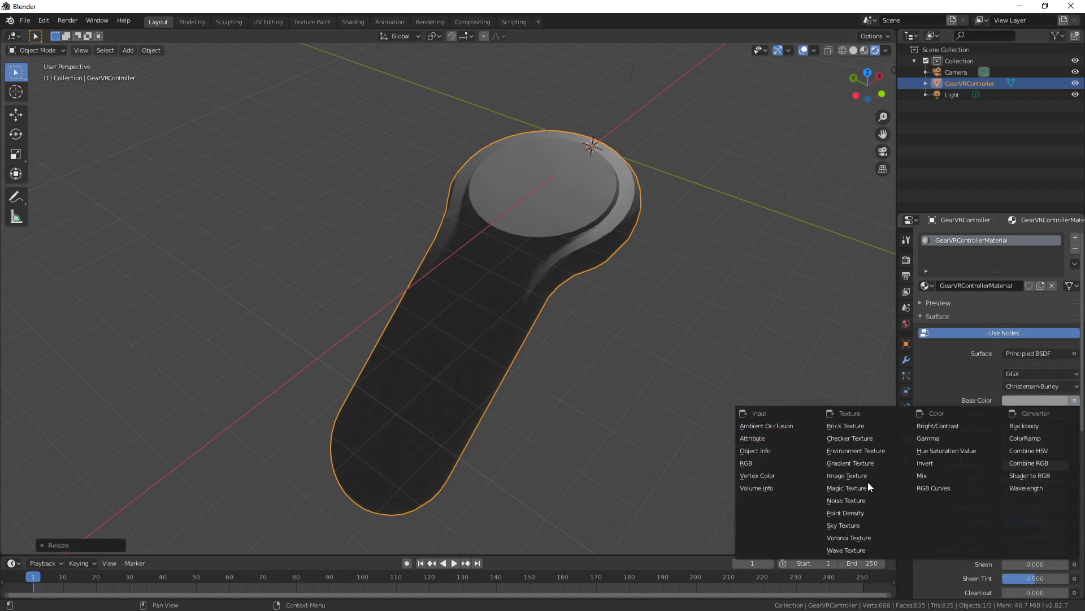
click(867, 479)
click(1065, 414)
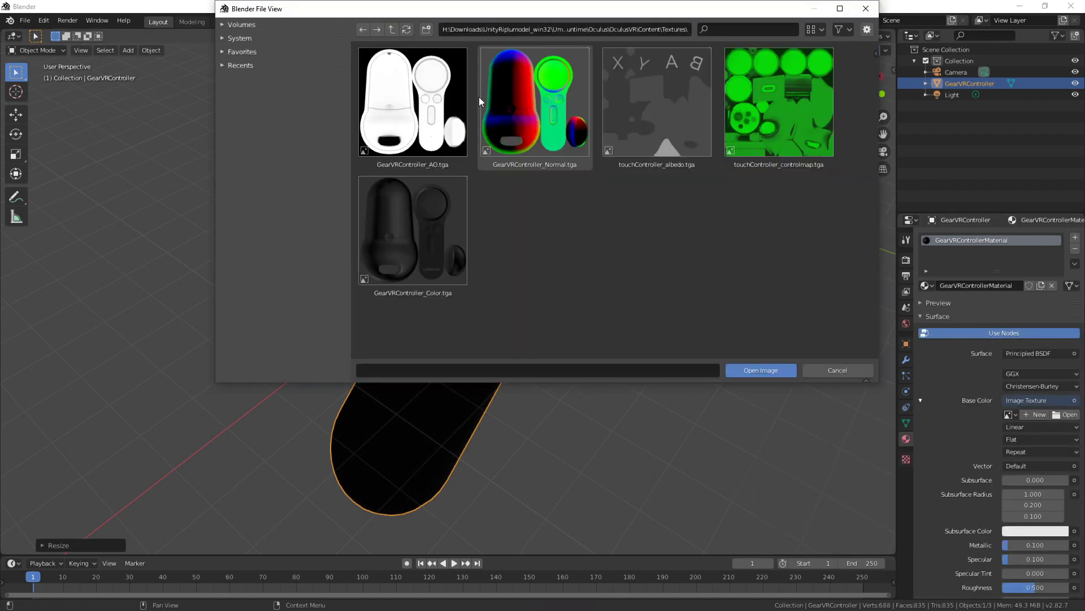
double_click(437, 230)
In Shading, duplicate the Color image node and load GearVRController_Normal.tga into the copy
click(343, 21)
scroll(425, 489, up, 3)
middle_drag(477, 460, 533, 458)
key(shift+d)
click(299, 446)
click(351, 482)
double_click(541, 111)
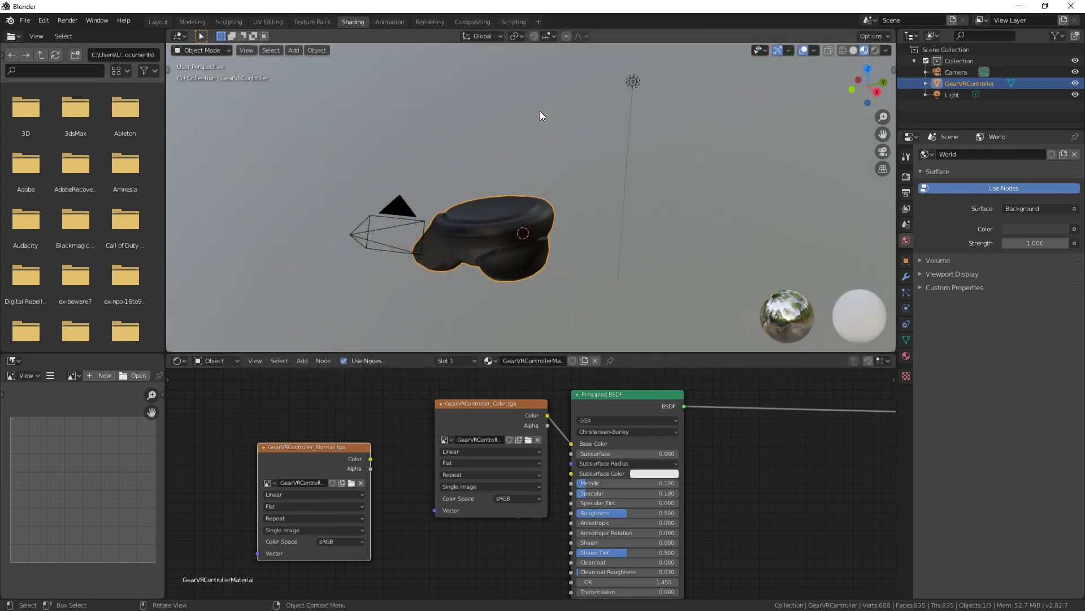
Add a Normal Map node, linking the Normal image into it and its output to BSDF Normal
key(shift+a)
click(378, 493)
text(normal)
click(396, 503)
click(511, 485)
mouse_move(517, 480)
mouse_down()
mouse_move(592, 544)
mouse_move(593, 562)
mouse_up()
drag(446, 528, 391, 389)
middle_drag(432, 333, 469, 209)
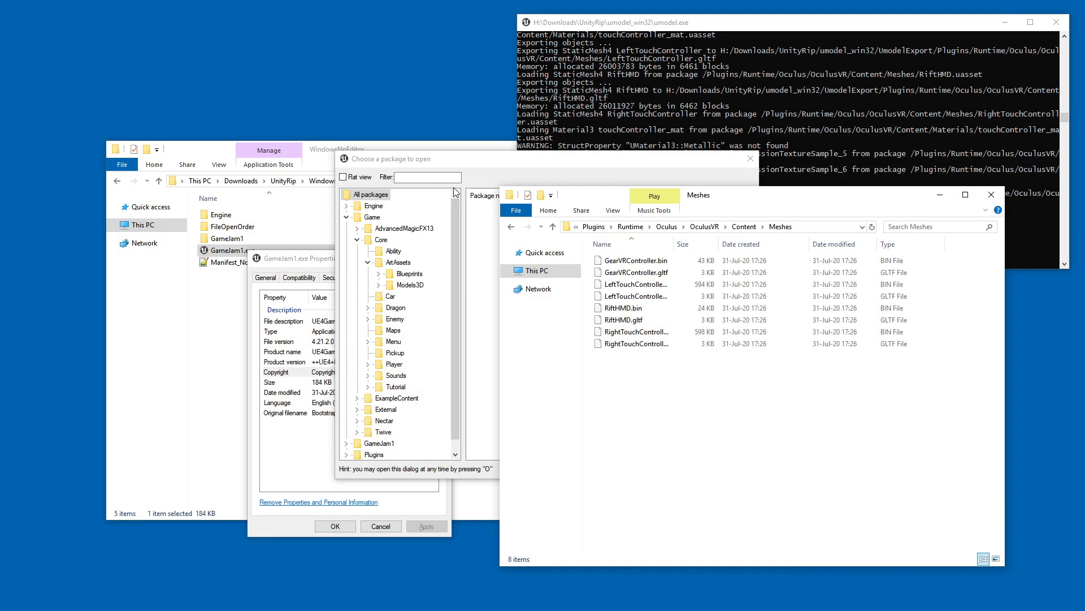
Return to the exported Game folder under UmodelExport and search it for sound files ('.waogg')
key(alt+Left)
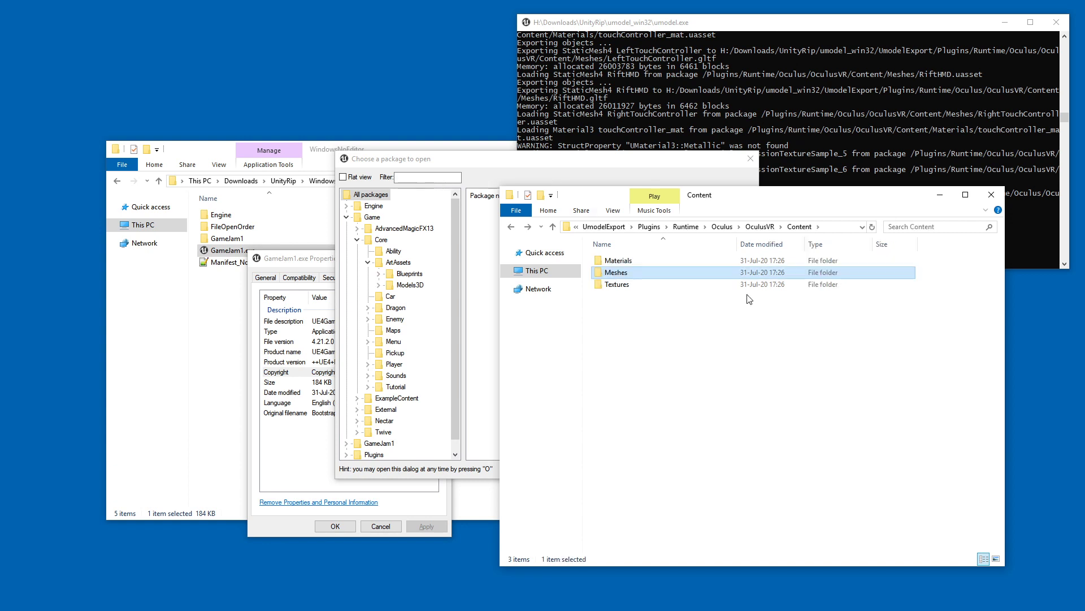
key(alt+Left)
key(alt+Left)
key(alt+Left)
key(alt+Left)
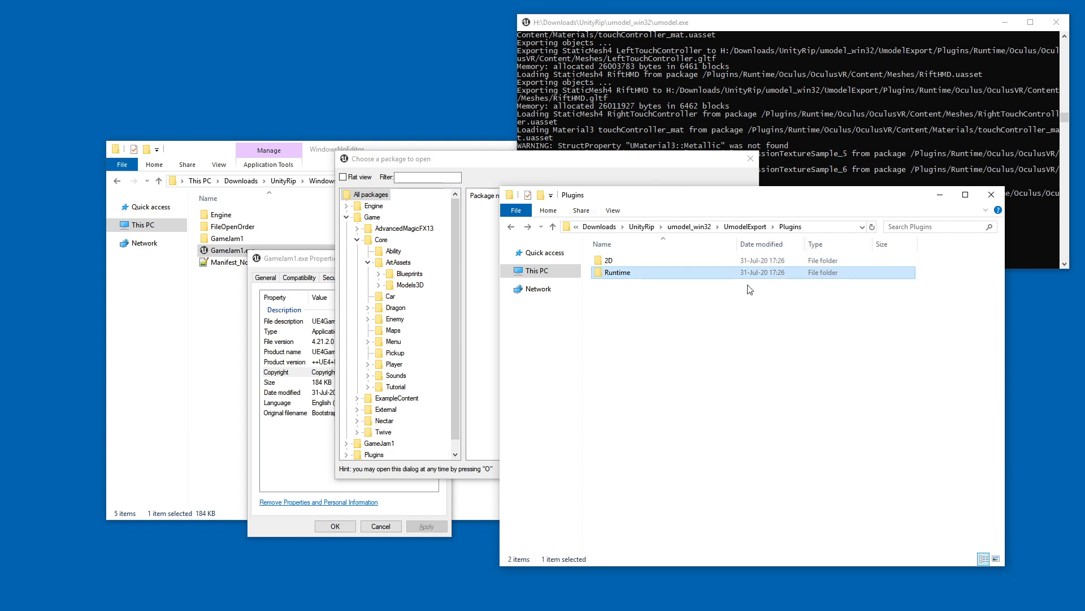
key(alt+Left)
double_click(679, 270)
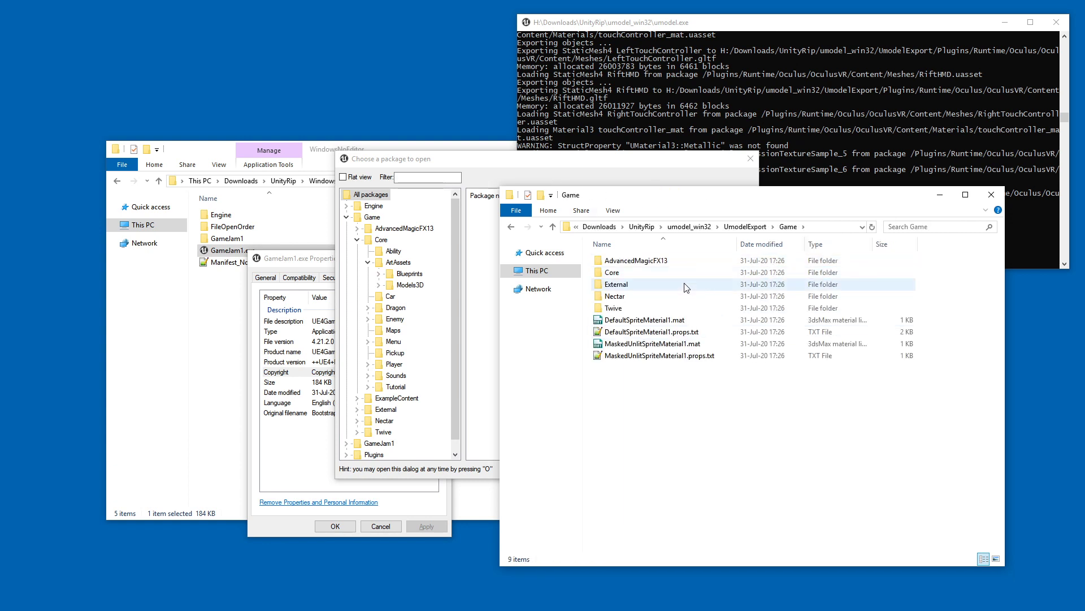
key(alt+Up)
key(alt+Up)
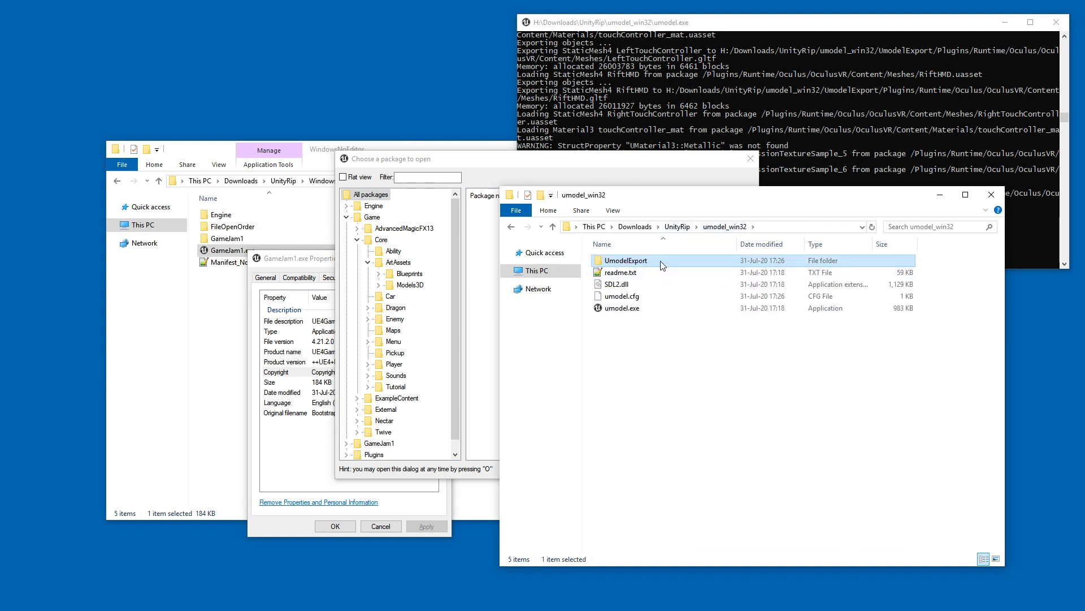
double_click(660, 261)
double_click(661, 262)
key(alt+Left)
double_click(661, 274)
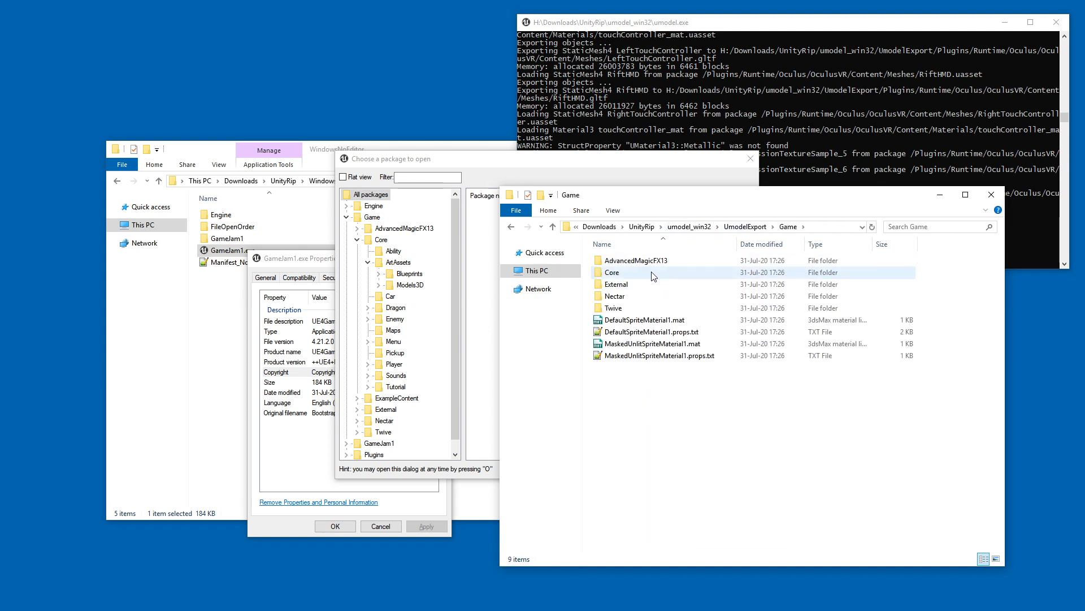
key(ctrl+f)
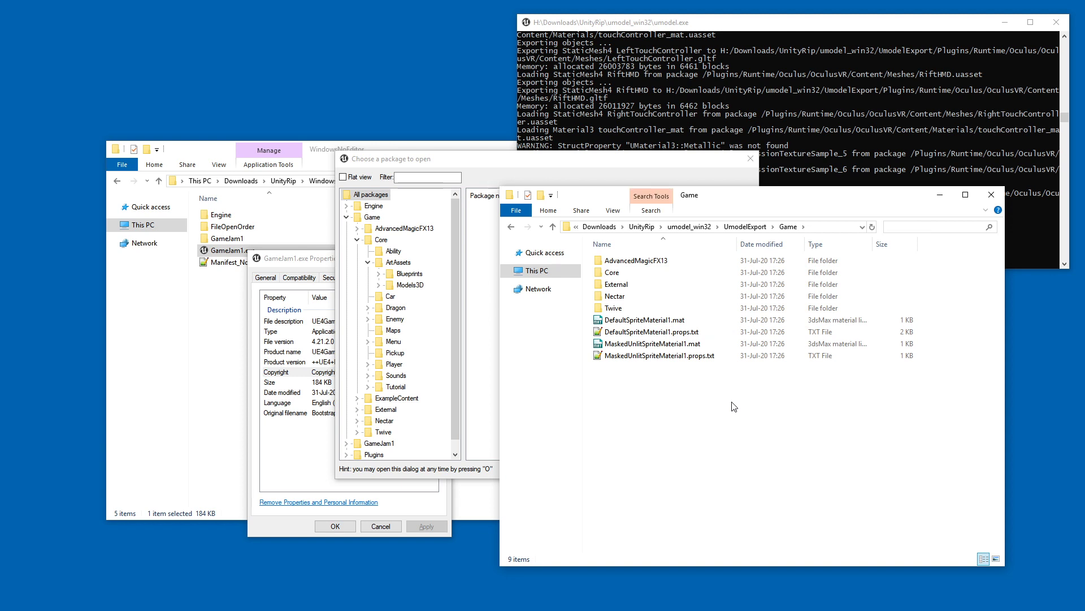
text(.wav)
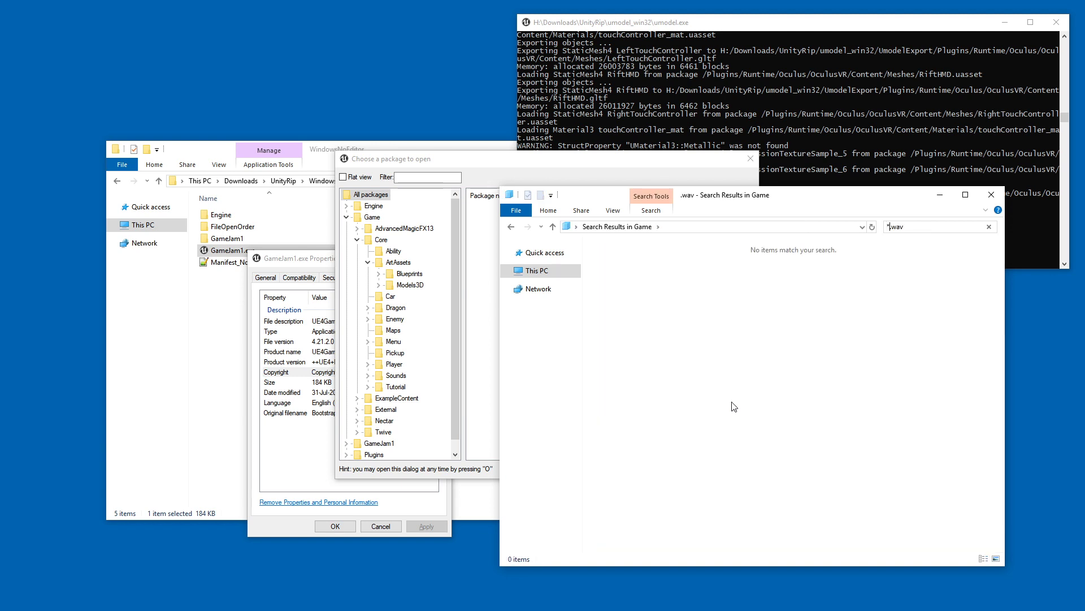
text(ogg)
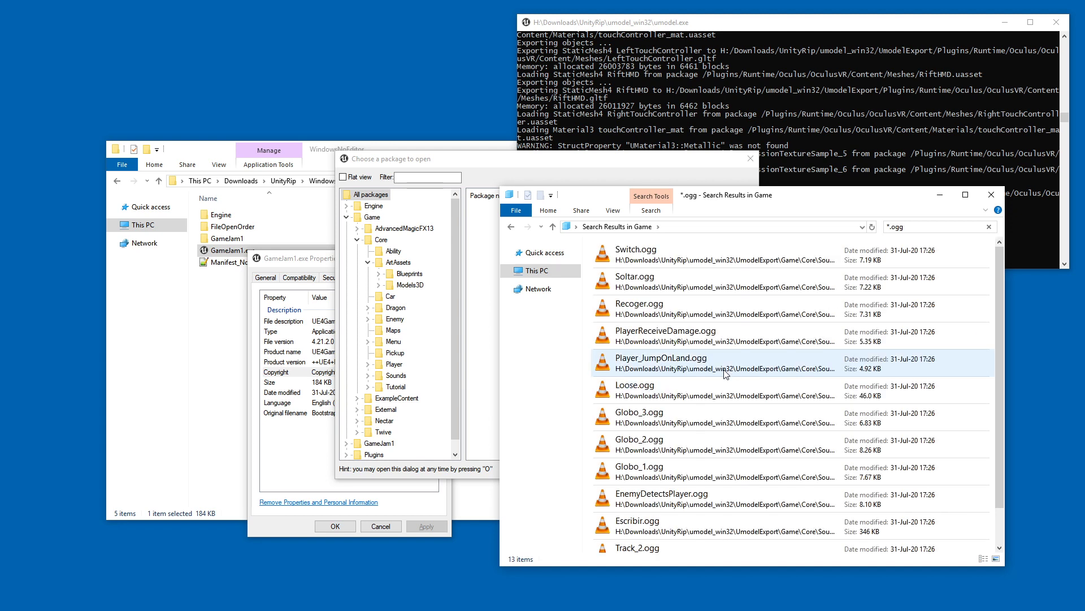
Play Recoger, PlayerReceiveDamage, Loose, Track_2, Track_1, Escribir and EnemyDetectsPlayer .ogg files in VLC
double_click(733, 316)
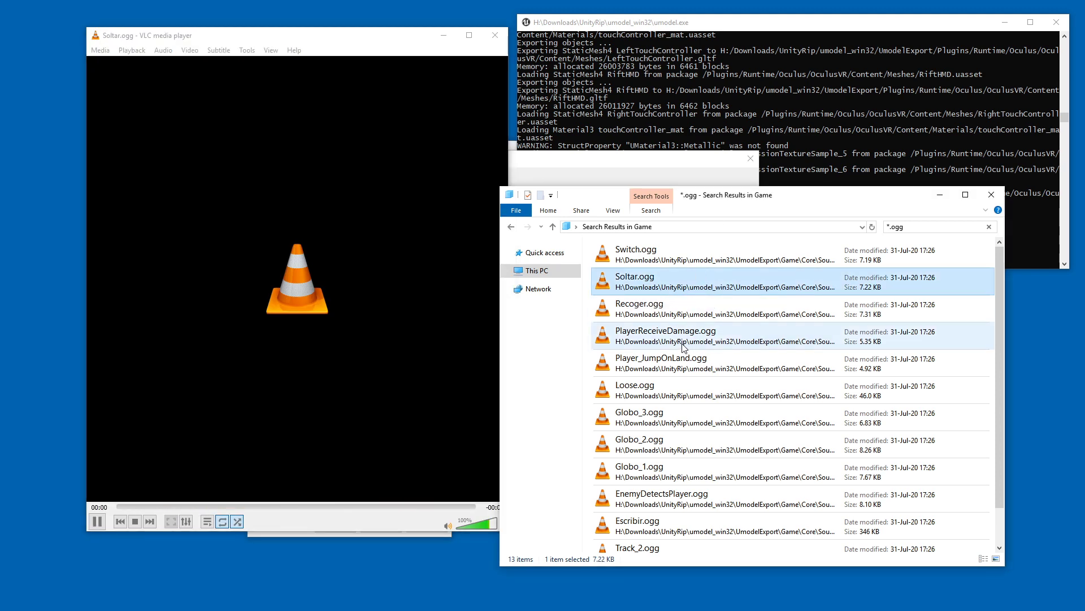
click(684, 342)
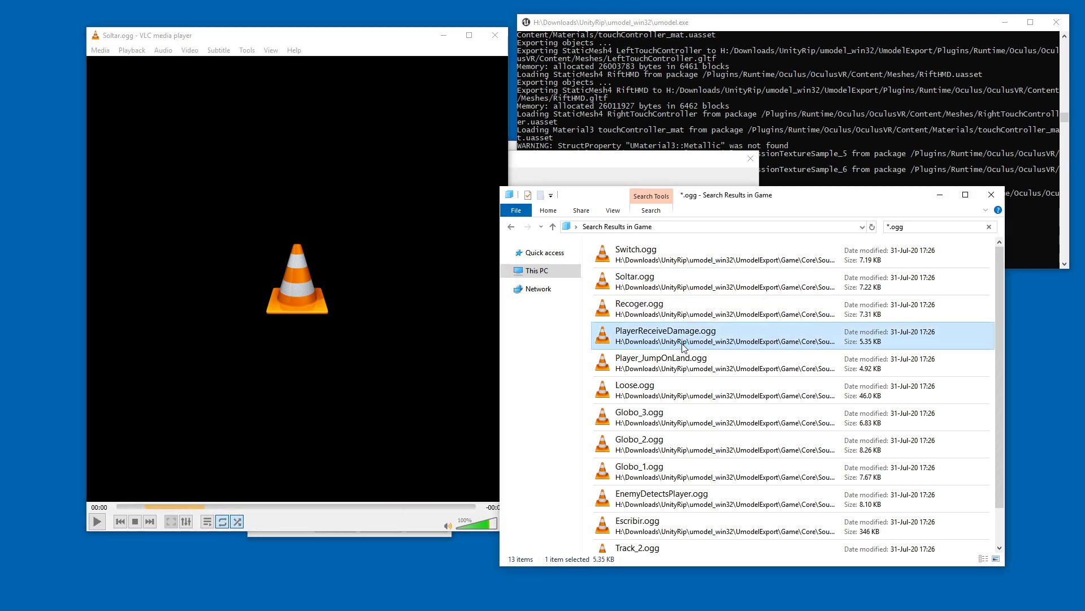
click(636, 380)
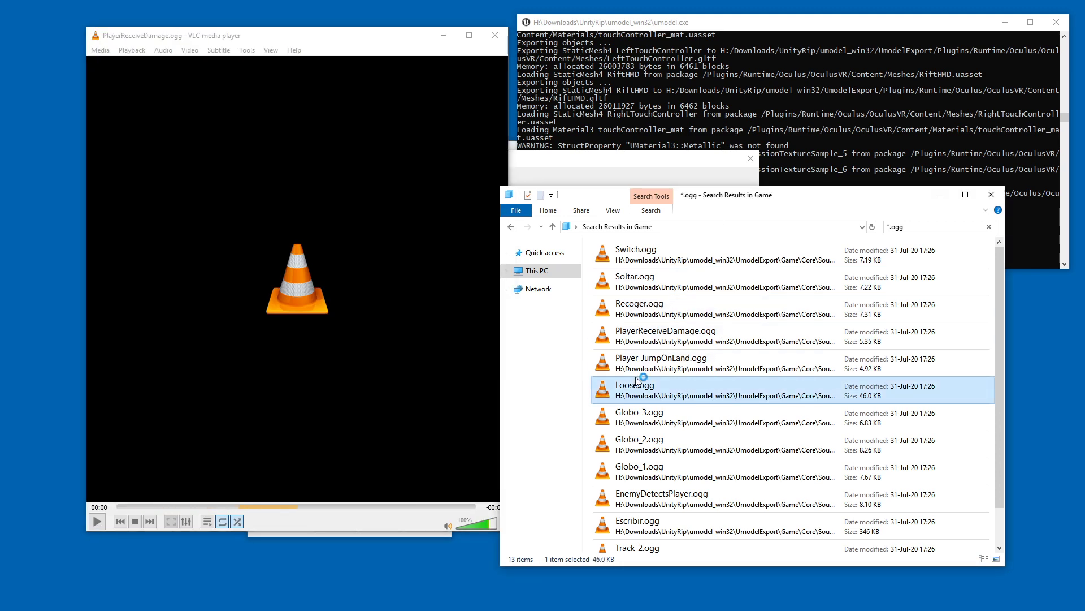
scroll(638, 380, down, 1)
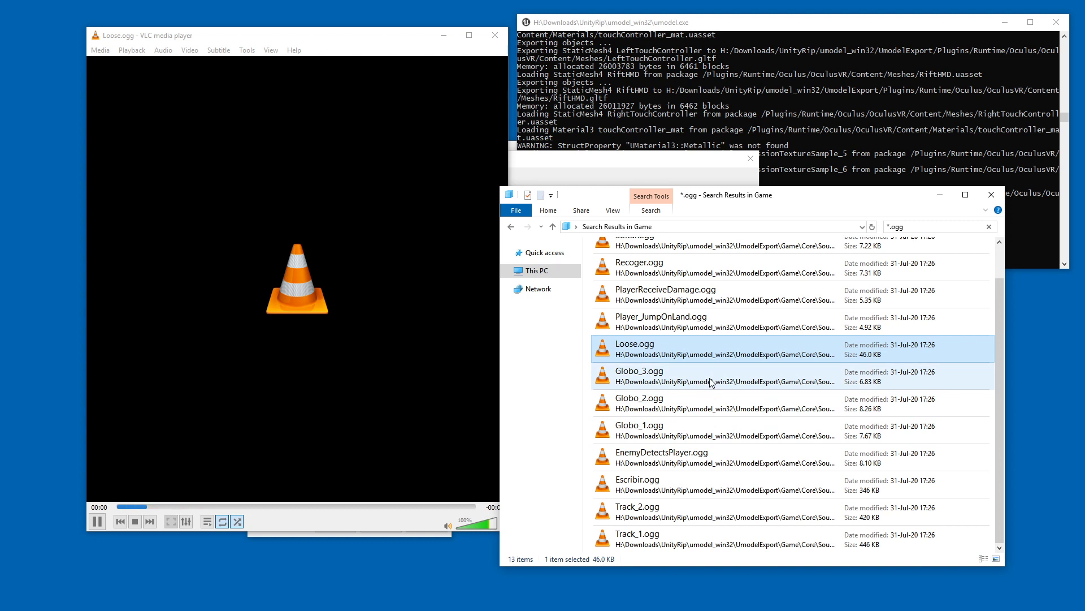
double_click(724, 515)
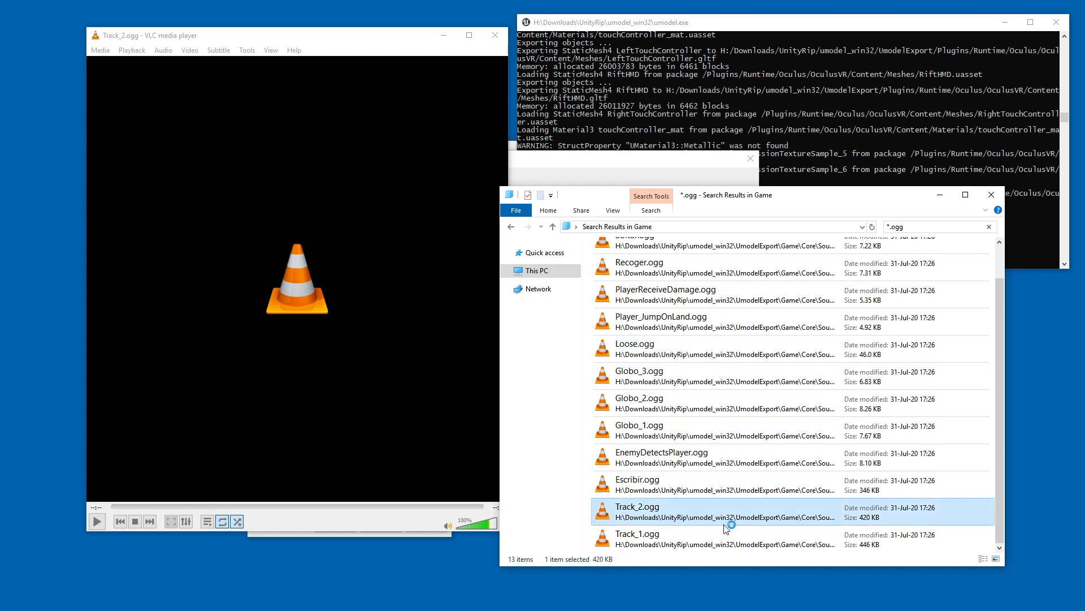
double_click(682, 539)
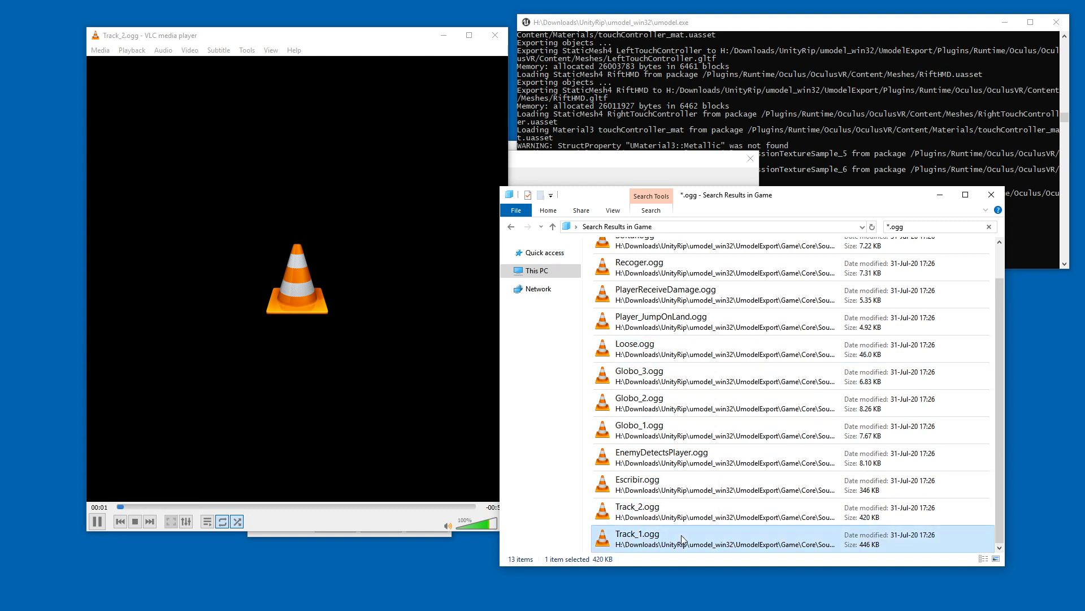
double_click(659, 485)
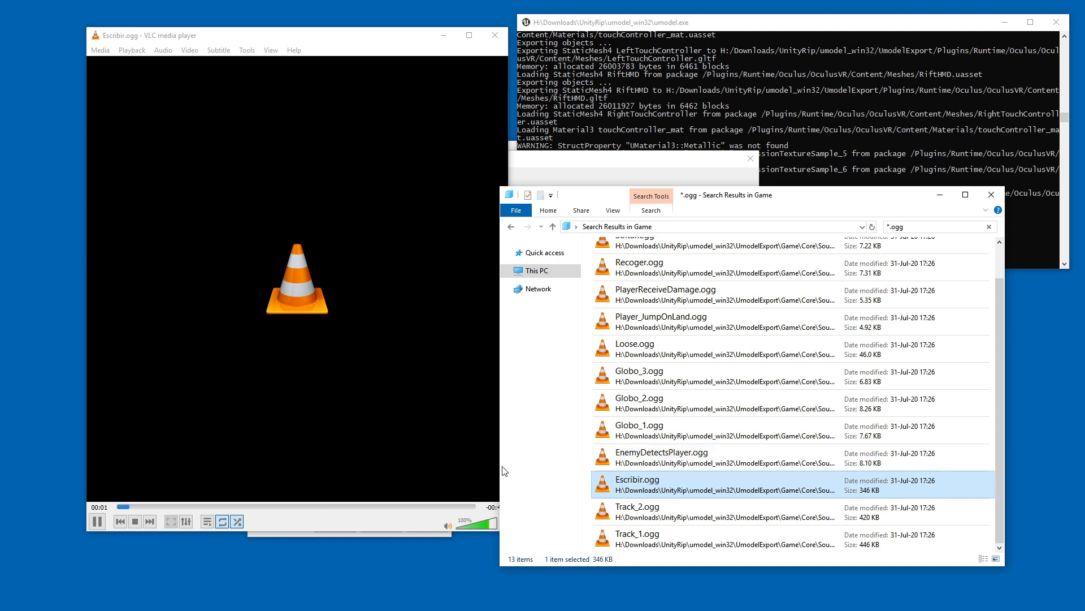
click(407, 507)
double_click(673, 459)
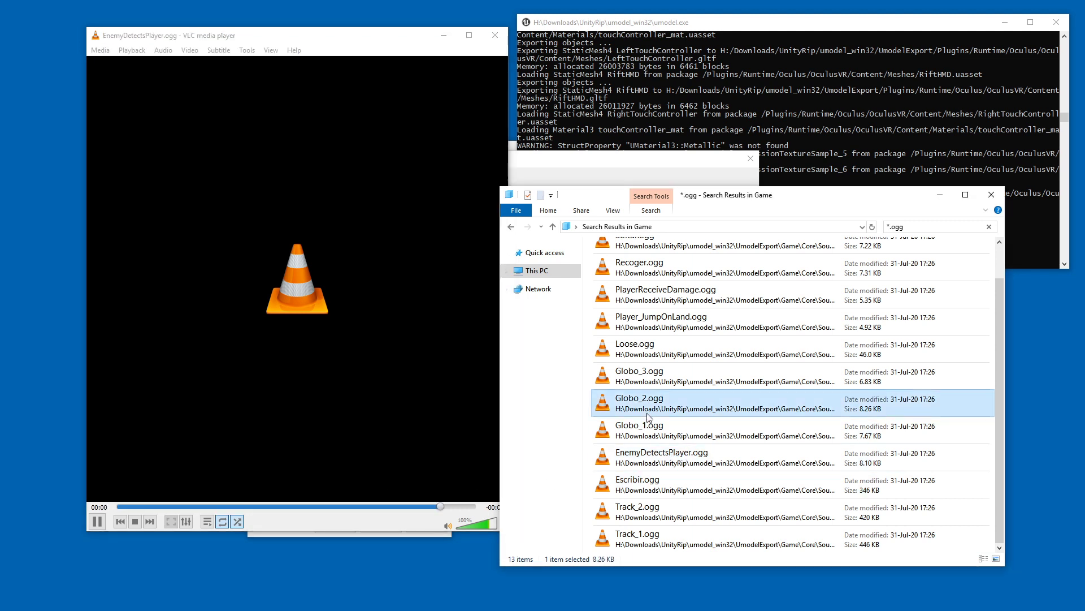
click(650, 428)
Jump to Soltar.ogg's folder, then list the 109 exported .pskx files across UmodelExport
scroll(707, 310, up, 2)
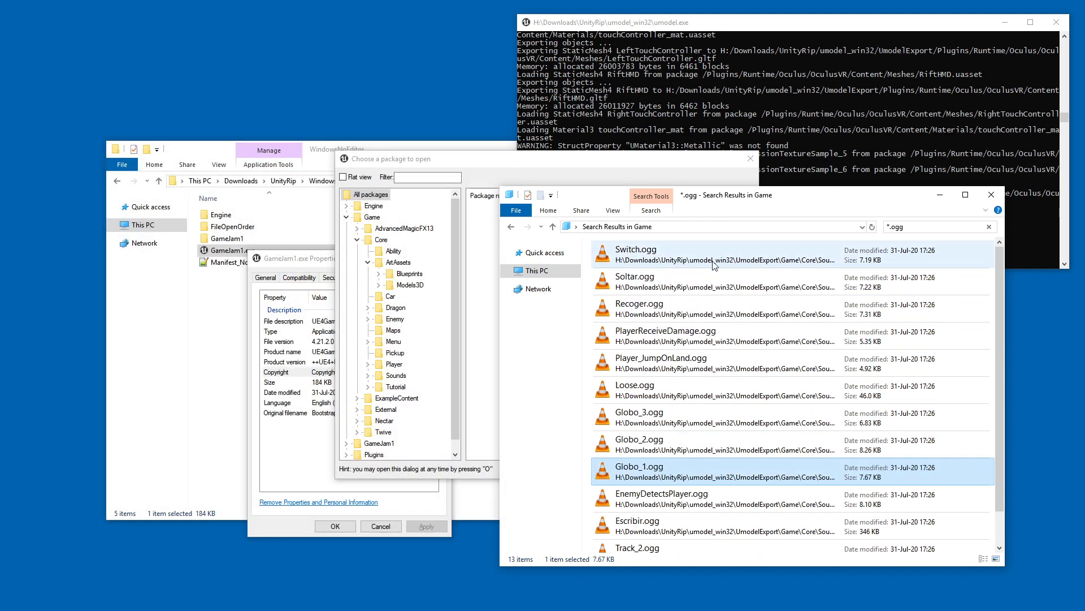
right_click(765, 281)
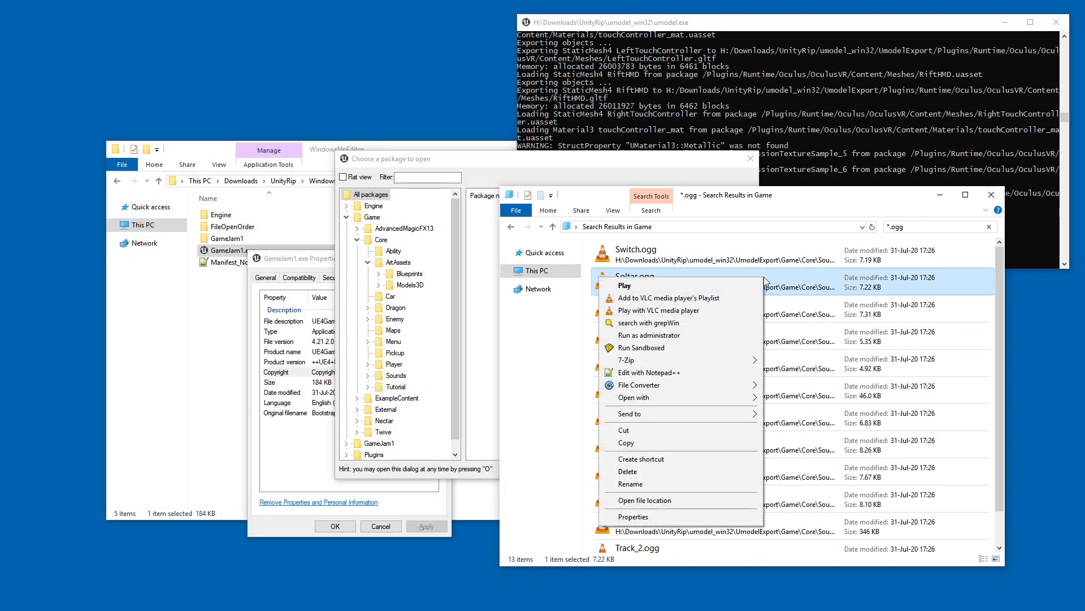
click(629, 501)
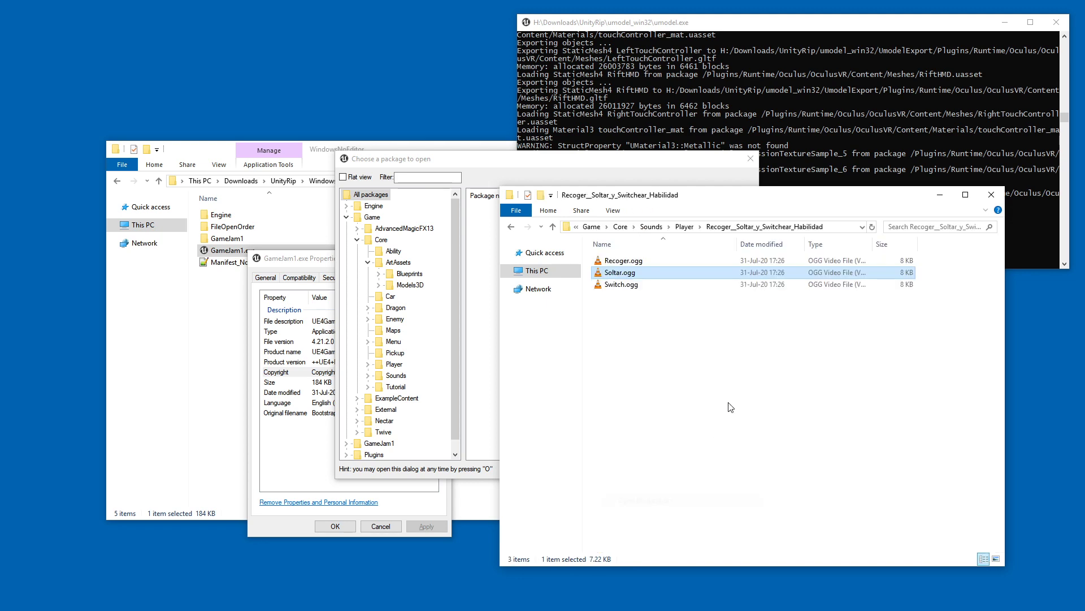
click(839, 226)
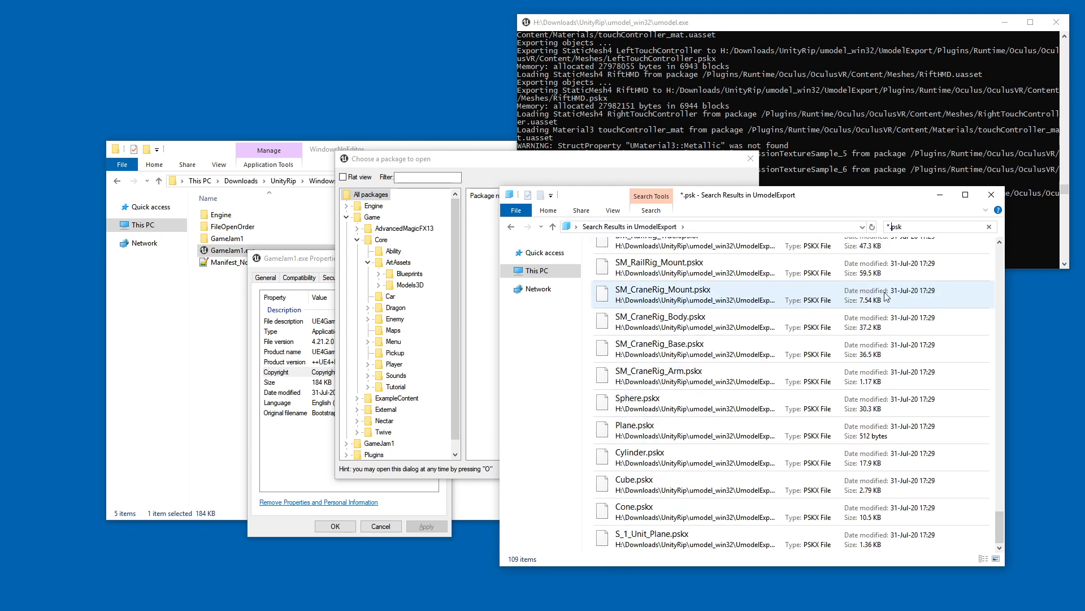
scroll(896, 291, up, 10)
scroll(899, 283, up, 15)
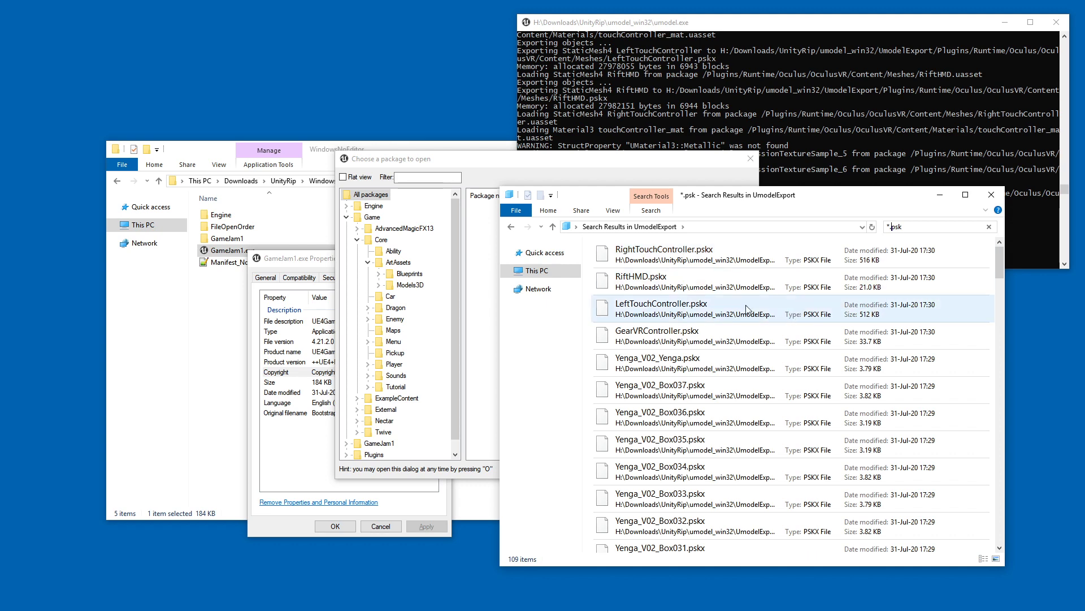
Exit the UmodelExport search and close the package chooser and GameJam1.exe Properties dialog
key(Escape)
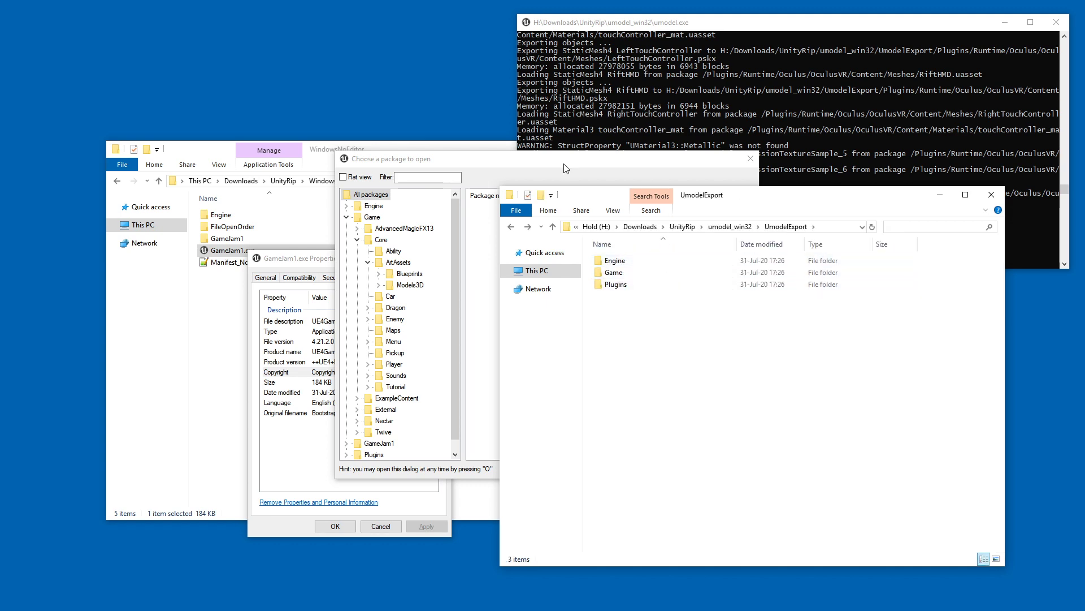
click(566, 168)
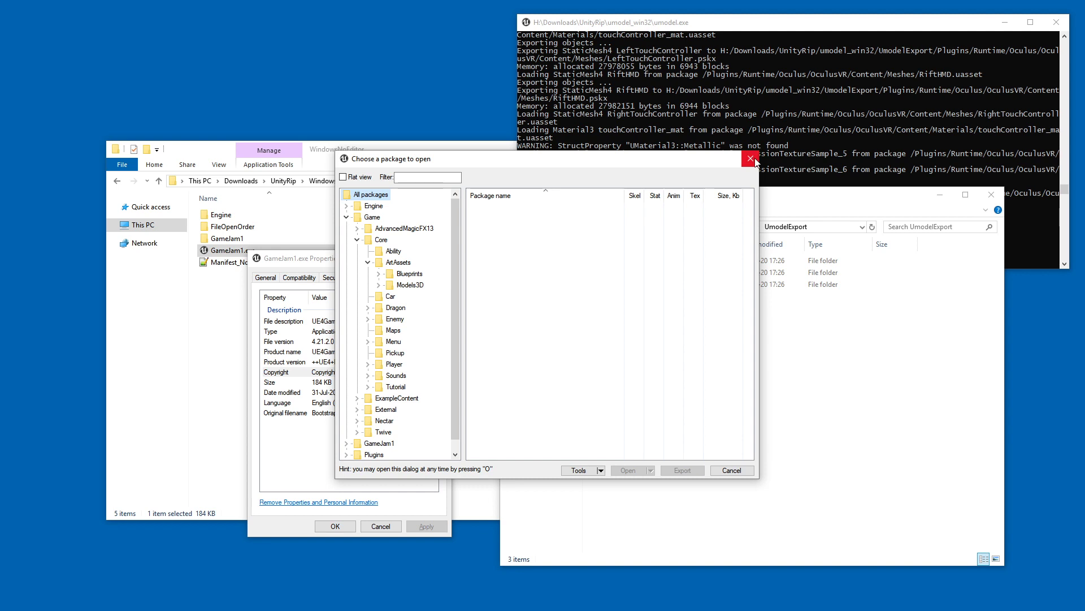
click(750, 159)
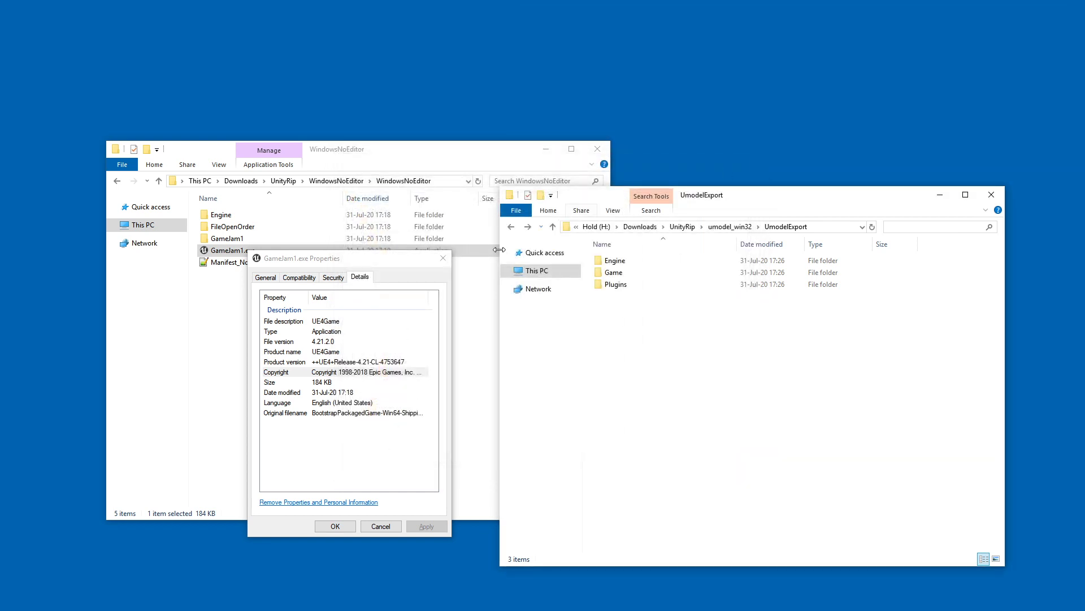
click(442, 259)
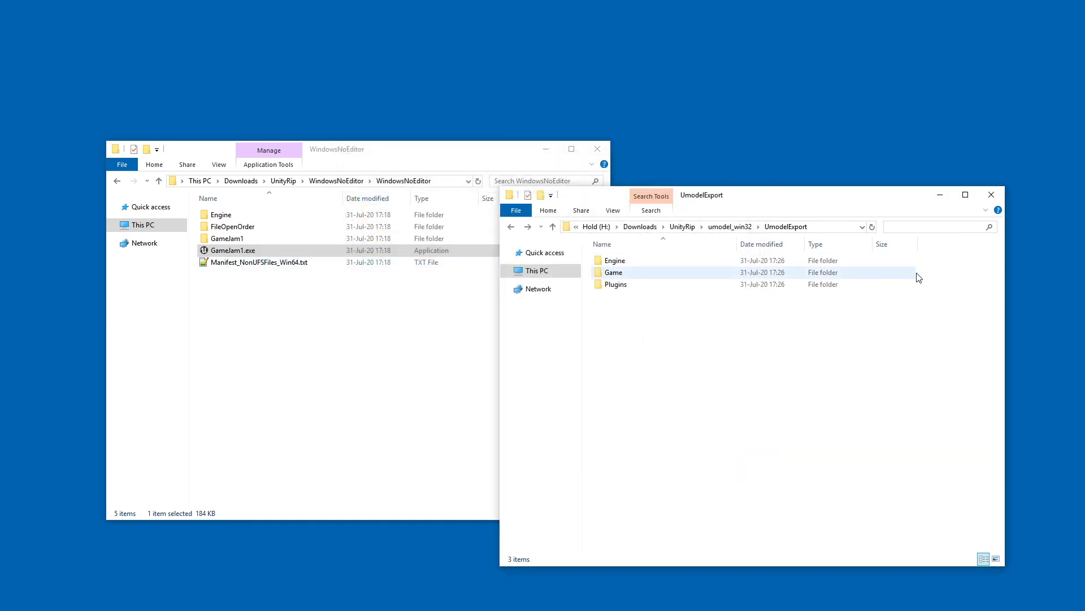